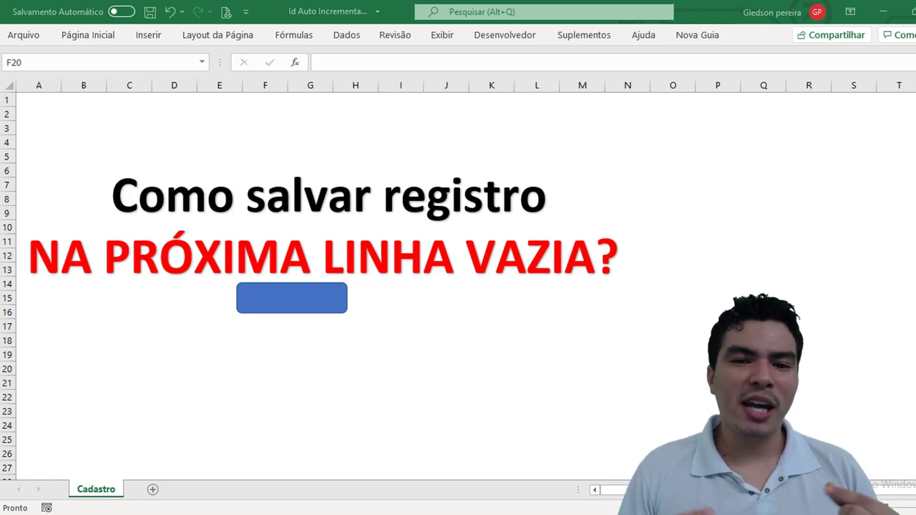
- Starting at F20, run the blue macro button repeatedly to fill F20:F26 with 1s
left_click(298, 310)
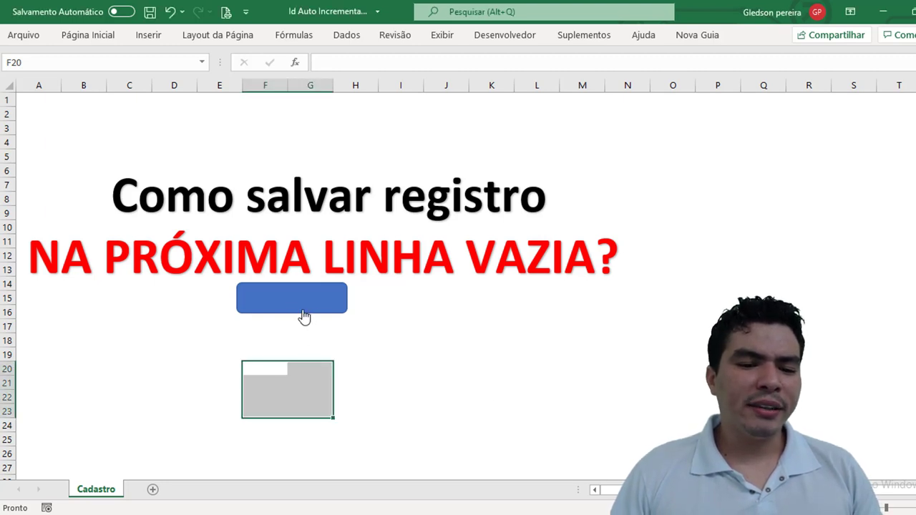
left_click(303, 315)
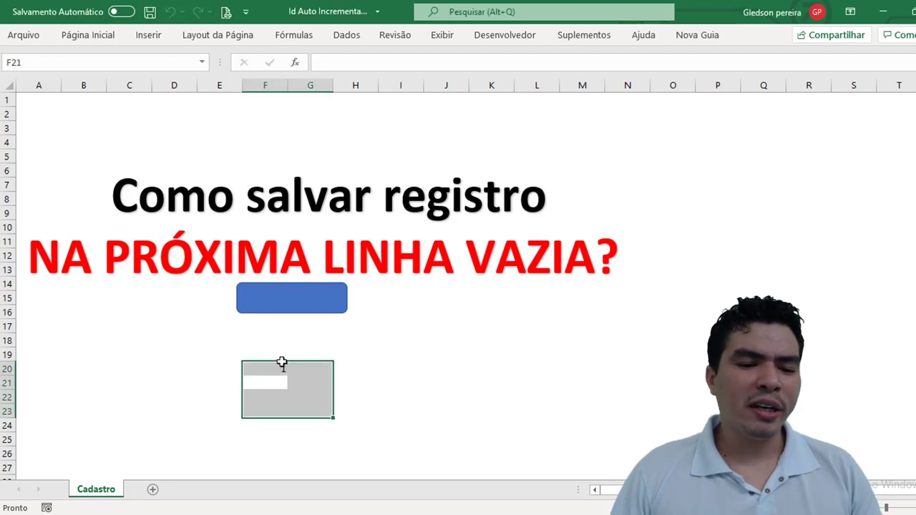
left_click(300, 308)
left_click(300, 309)
left_click(301, 309)
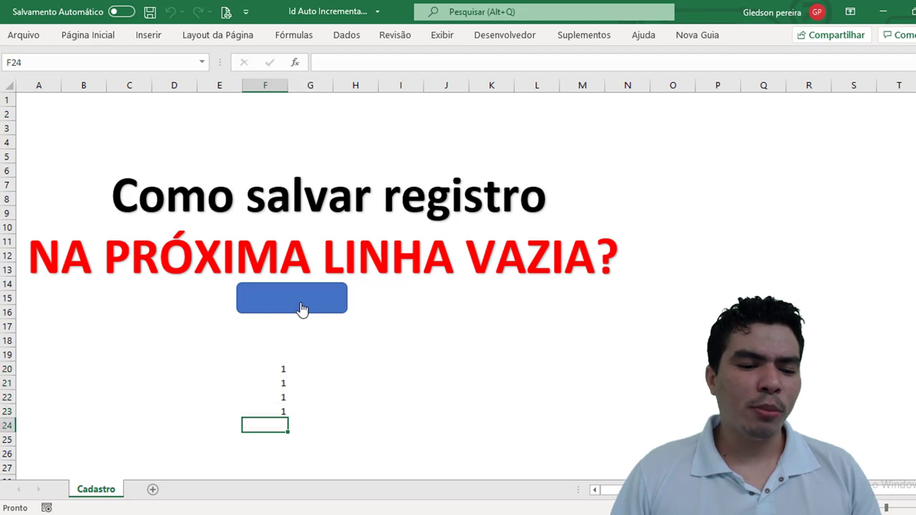
left_click(302, 309)
left_click(302, 309)
left_click(304, 309)
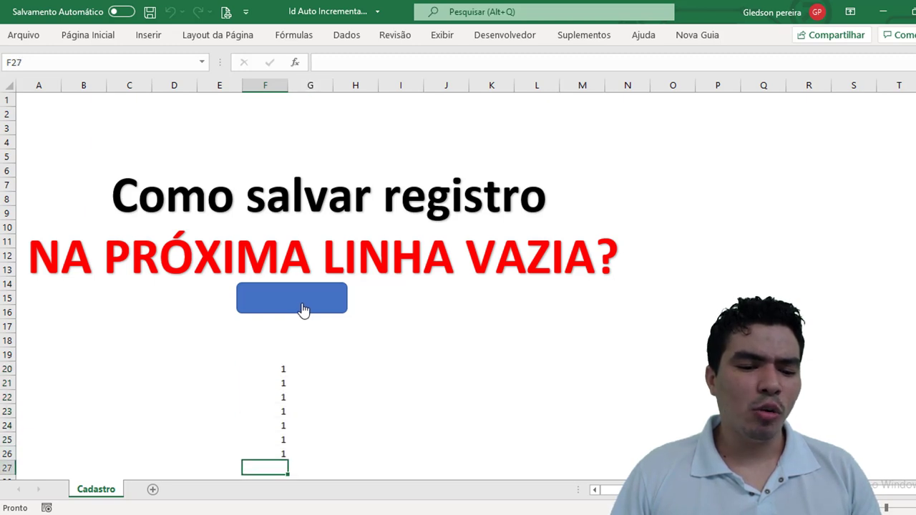
- Starting at A1, run the macro button seven times to write IDs 1 through 7 down column A
left_click(33, 101)
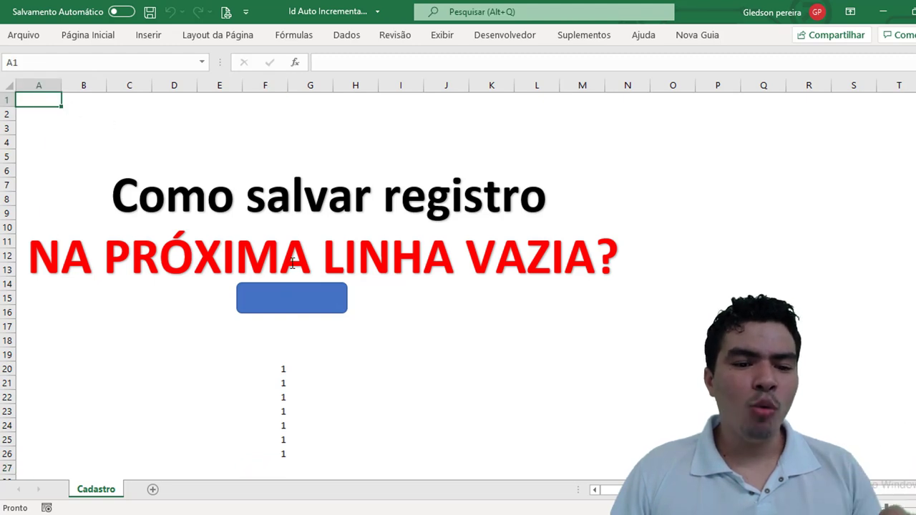
left_click(303, 309)
left_click(303, 309)
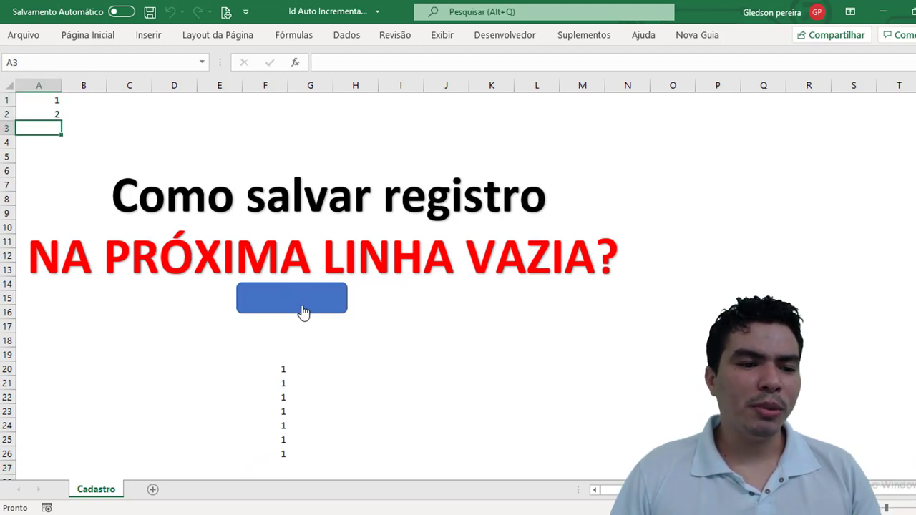
left_click(304, 309)
left_click(304, 309)
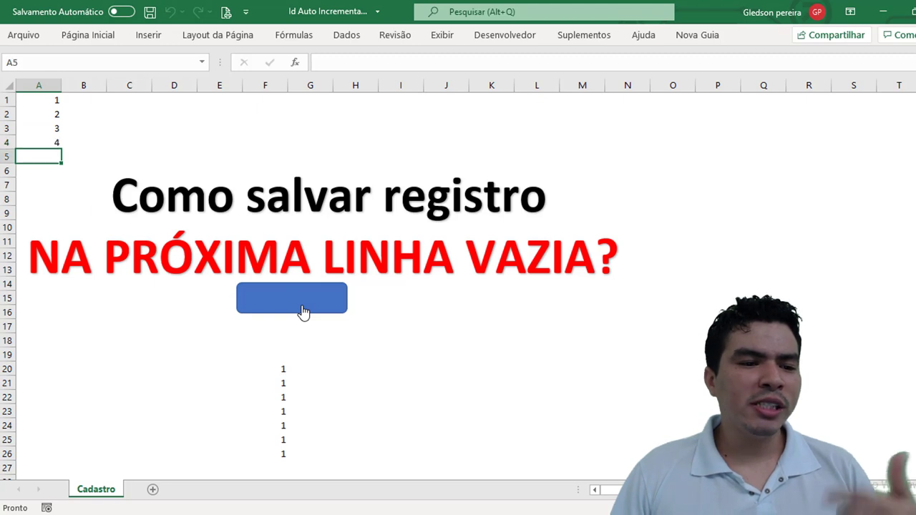
left_click(303, 309)
left_click(303, 309)
left_click(304, 309)
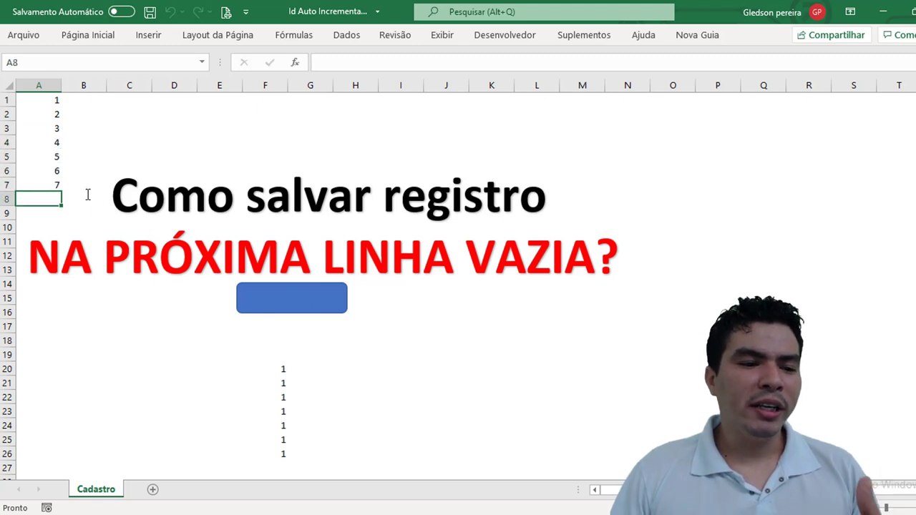
key("Up")
- Change A3 to 11, then run the macro to write IDs 12–15 into A4:A7
left_click(53, 128)
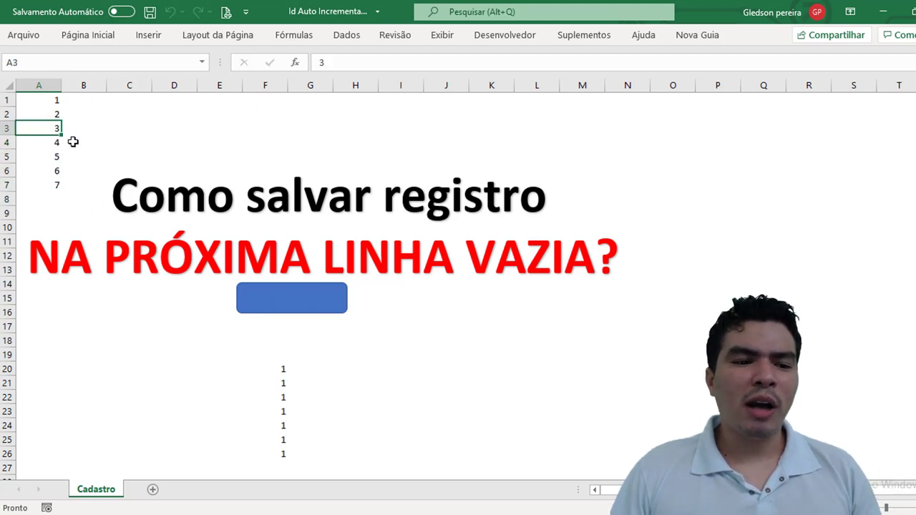
type("11")
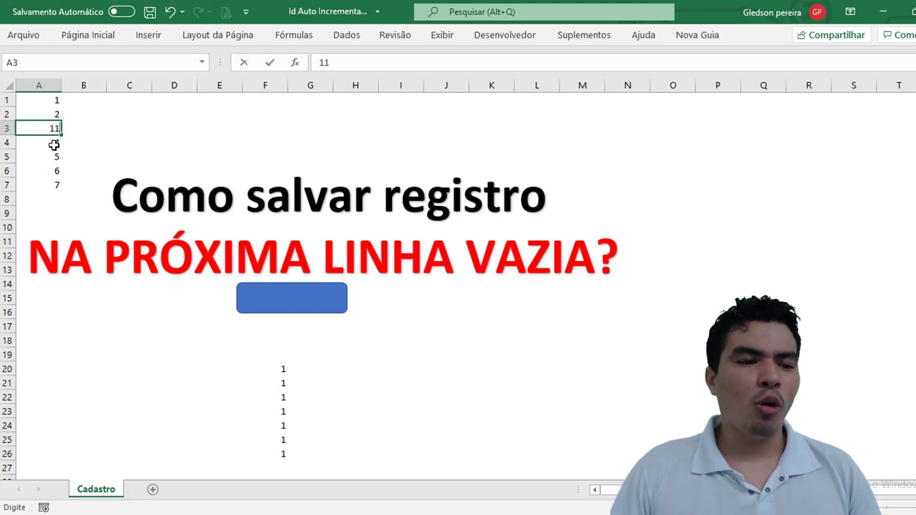
left_click(54, 143)
left_click(257, 306)
left_click(257, 306)
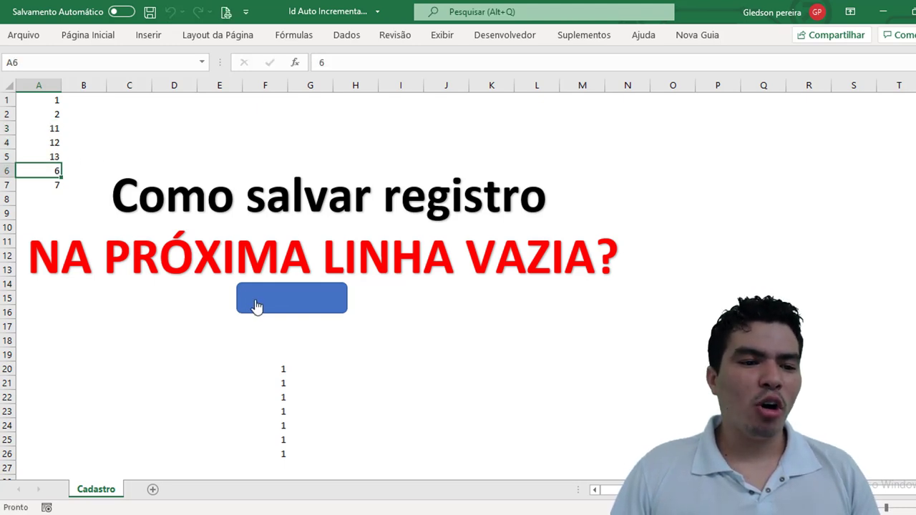
left_click(256, 306)
left_click(257, 307)
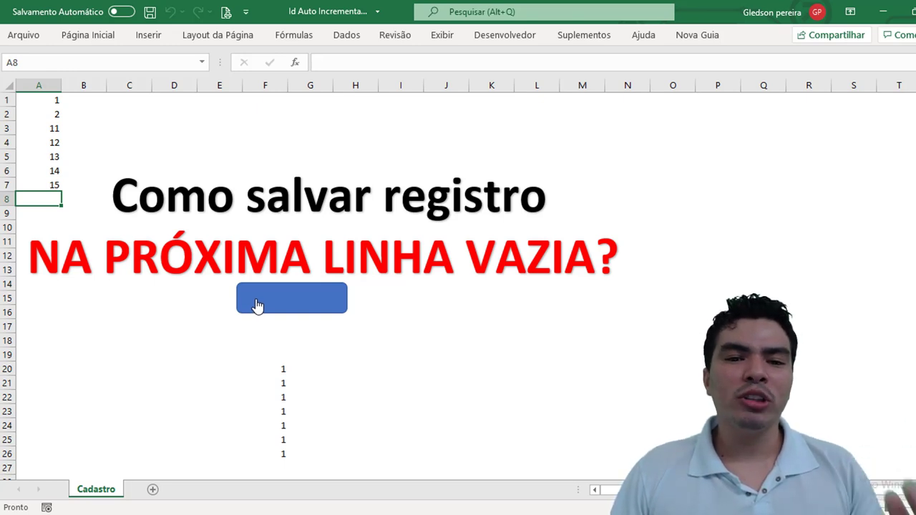
- Starting at P7, run the macro repeatedly to fill P7:P14 with 16
left_click(708, 184)
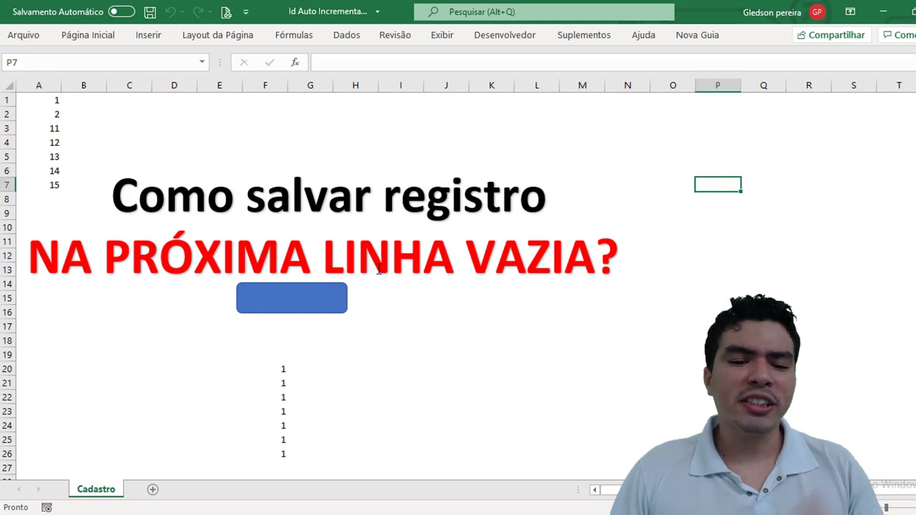
left_click(323, 298)
left_click(324, 297)
left_click(323, 298)
left_click(324, 298)
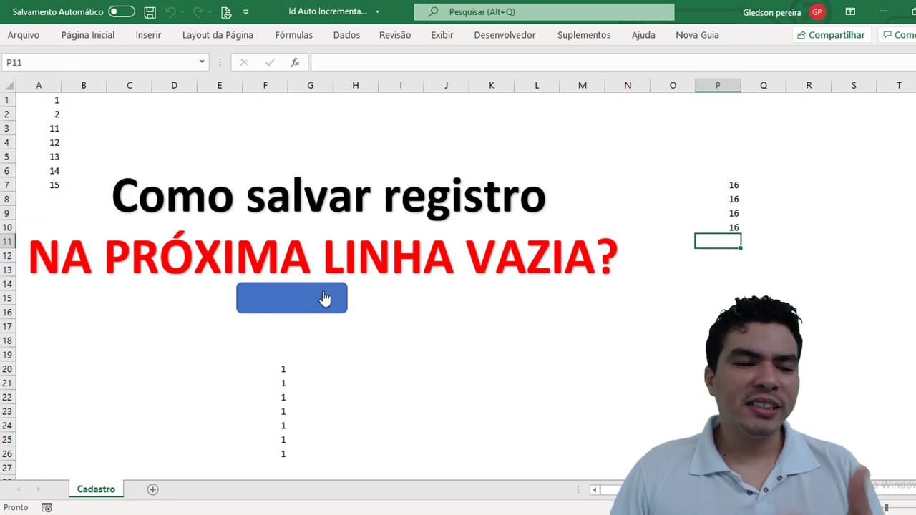
left_click(325, 298)
left_click(325, 298)
left_click(327, 298)
left_click(326, 299)
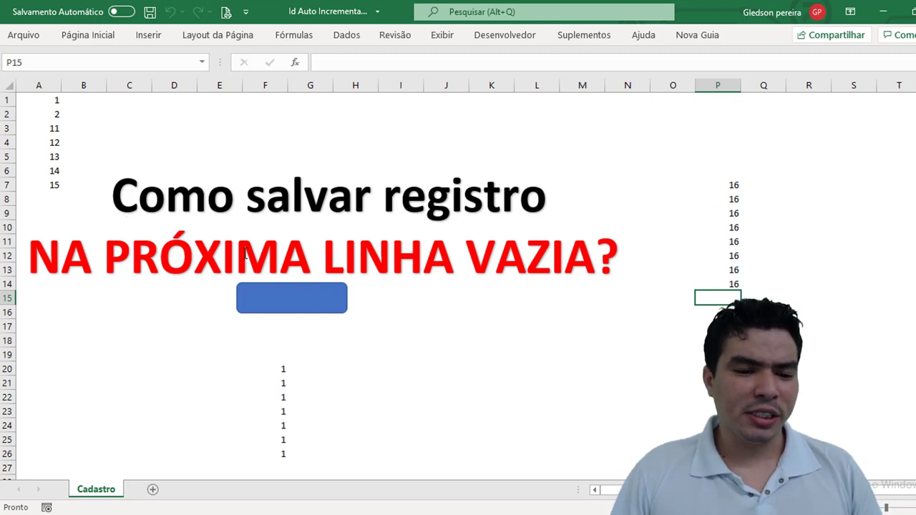
- Open the button's RetânguloCantosArredondados7_Clique macro code through Atribuir macro > Editar
right_click(316, 313)
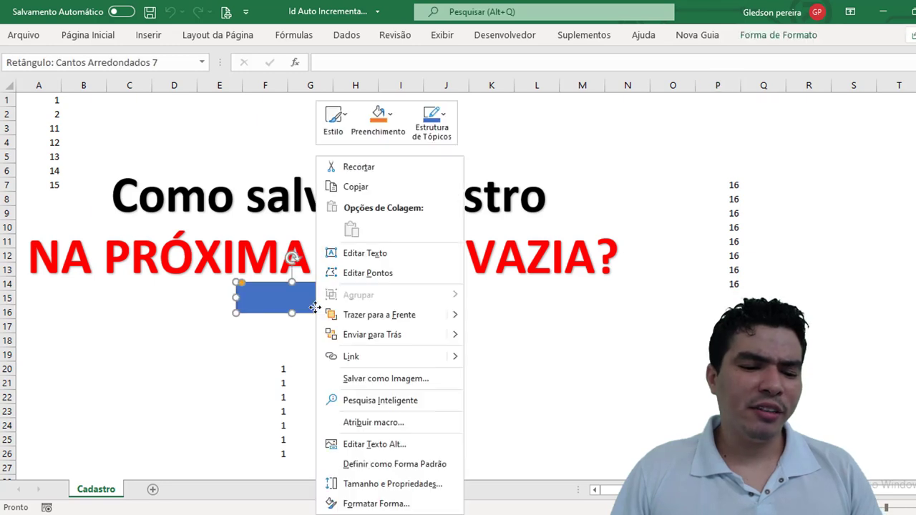
left_click(396, 423)
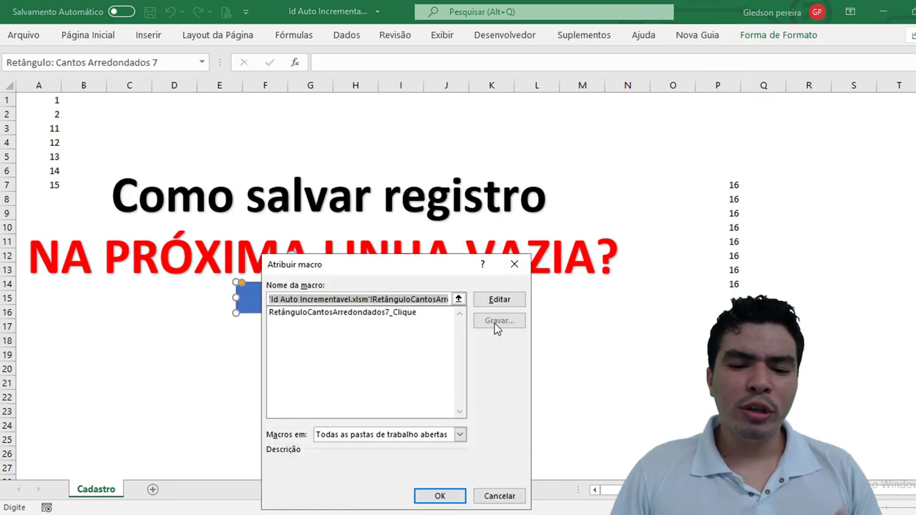
left_click(499, 301)
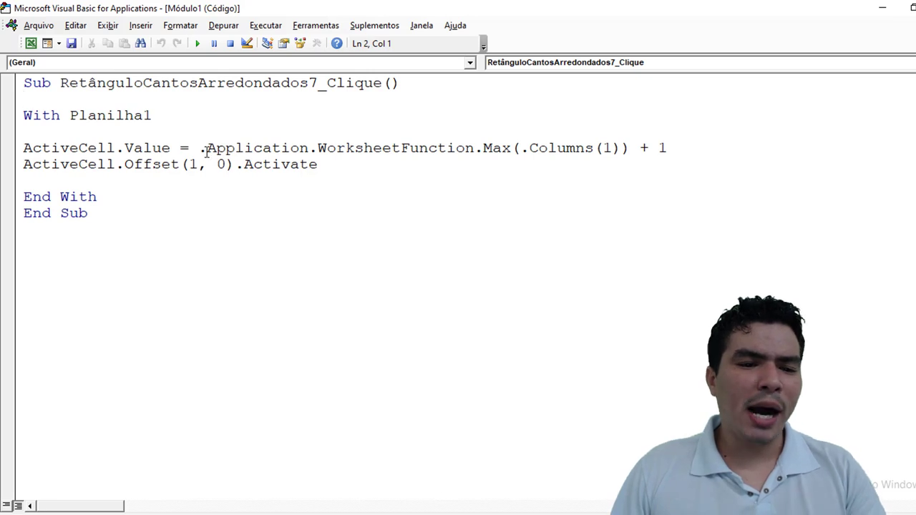
- Highlight the Max-plus-1 expression and the ActiveCell.Value target, then return to Excel
left_click_drag(201, 149, 673, 151)
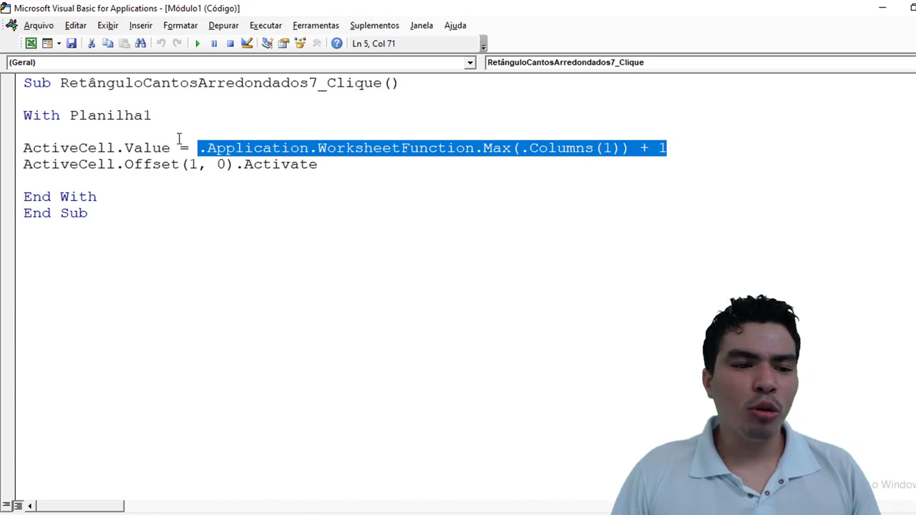
left_click_drag(26, 147, 170, 148)
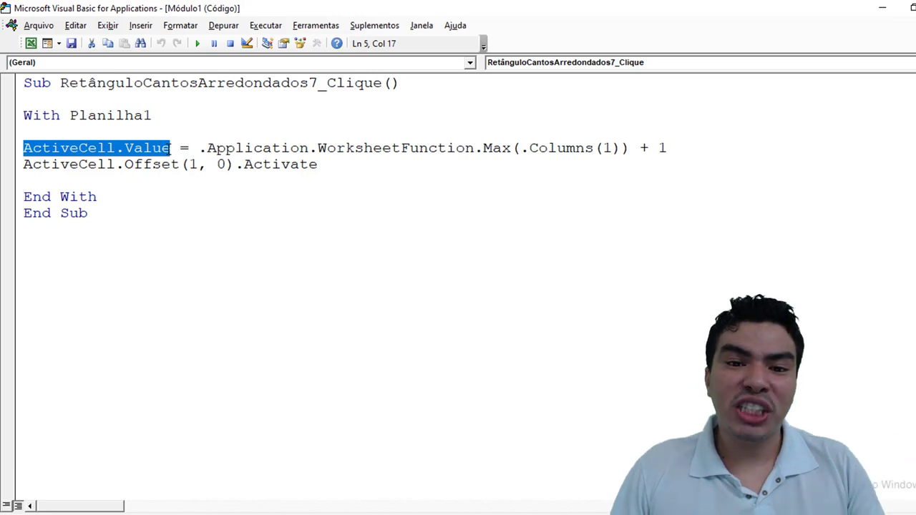
left_click(31, 44)
left_click(819, 155)
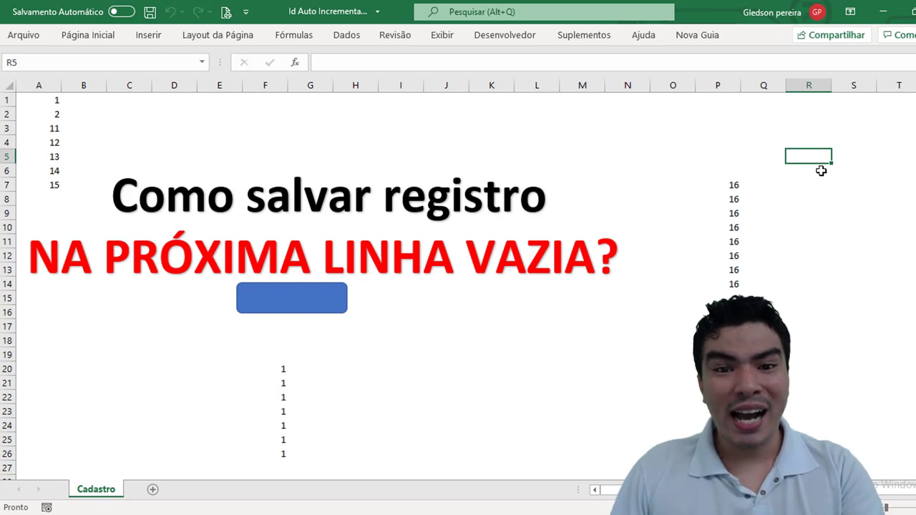
left_click(589, 411)
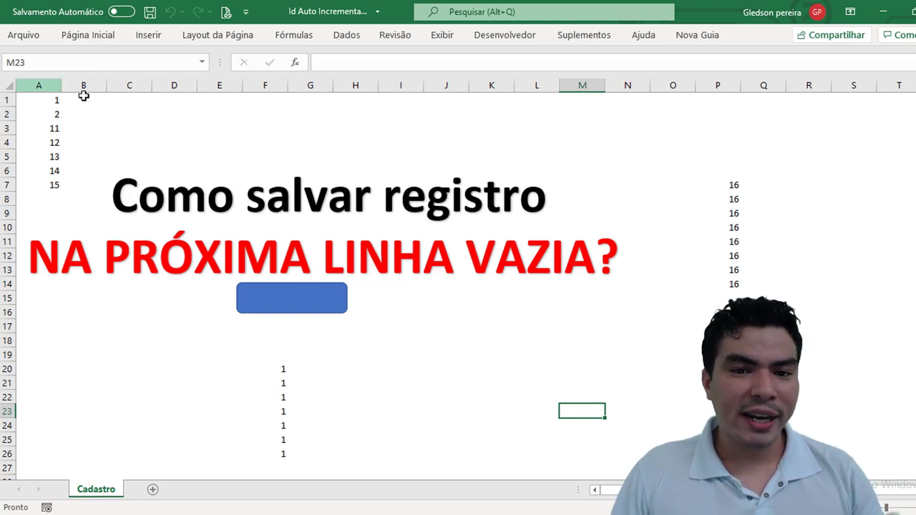
left_click(504, 35)
- In the VBA editor, start a Dim declaration on the macro's empty line 2
left_click(28, 97)
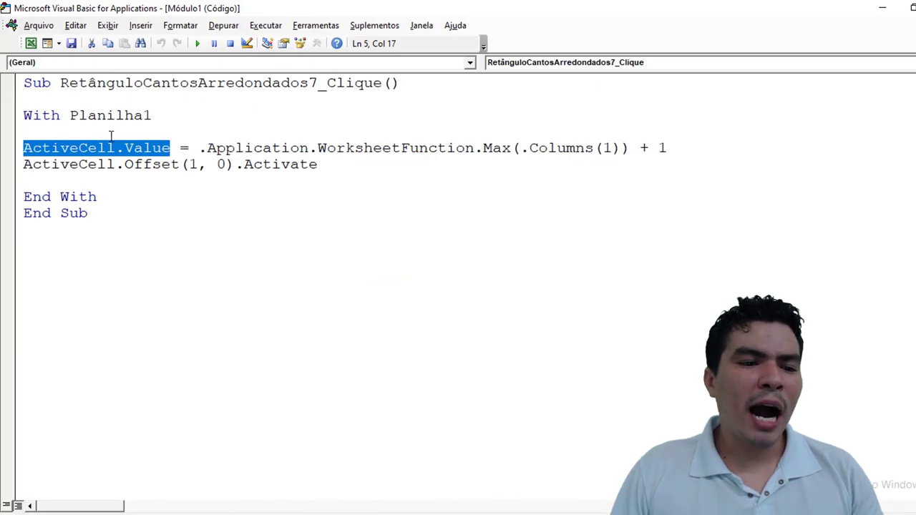
left_click(88, 96)
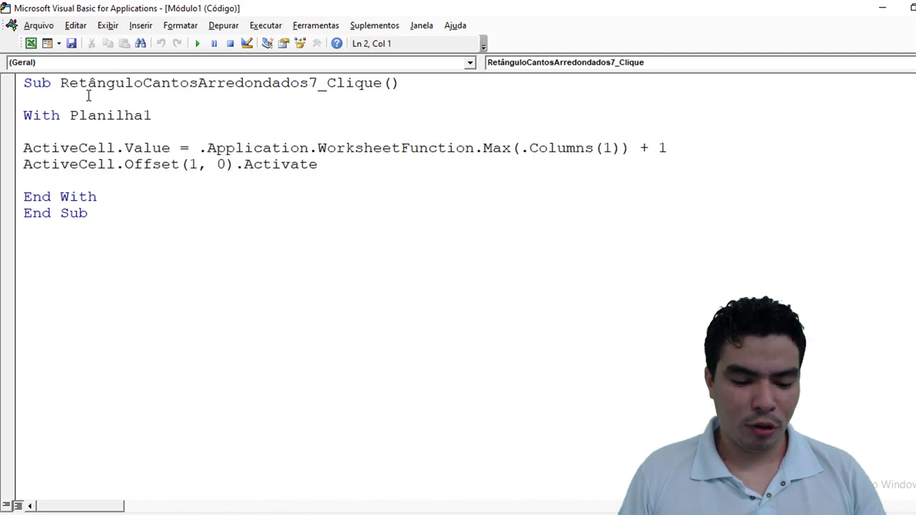
type("DIM Lin vba")
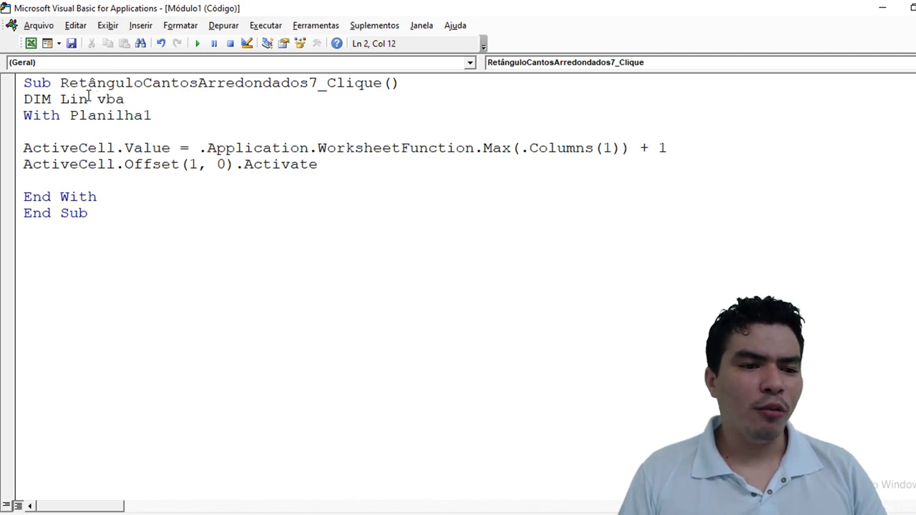
- Dismiss the compile error and remove the stray 'vba' text so line 2 reads 'Dim Lin'
key("Return")
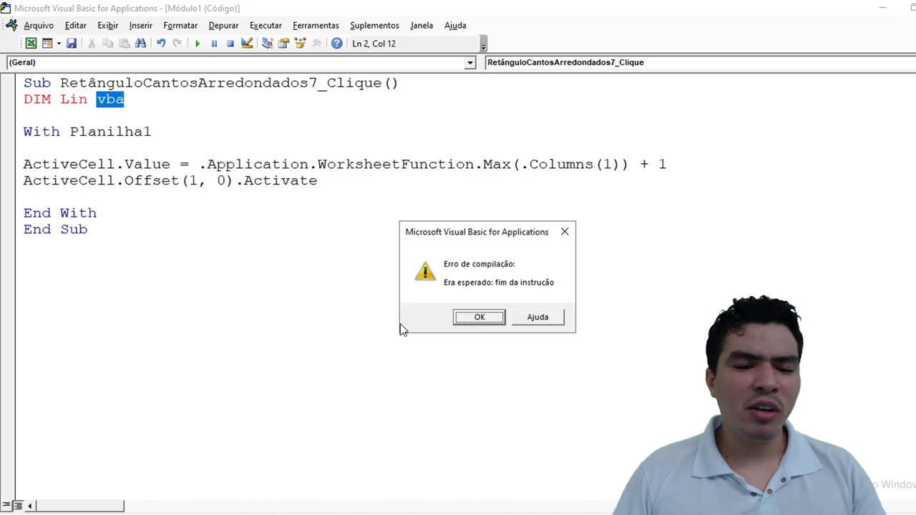
left_click(465, 318)
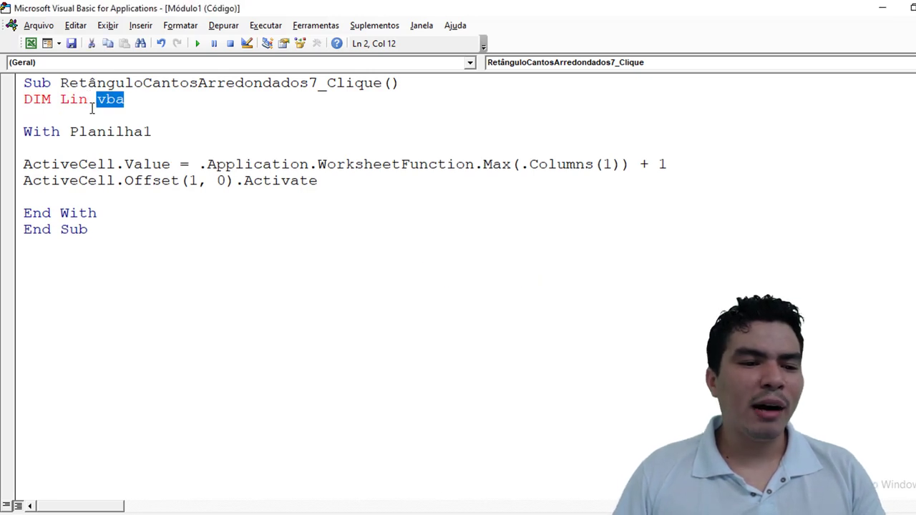
left_click(90, 100)
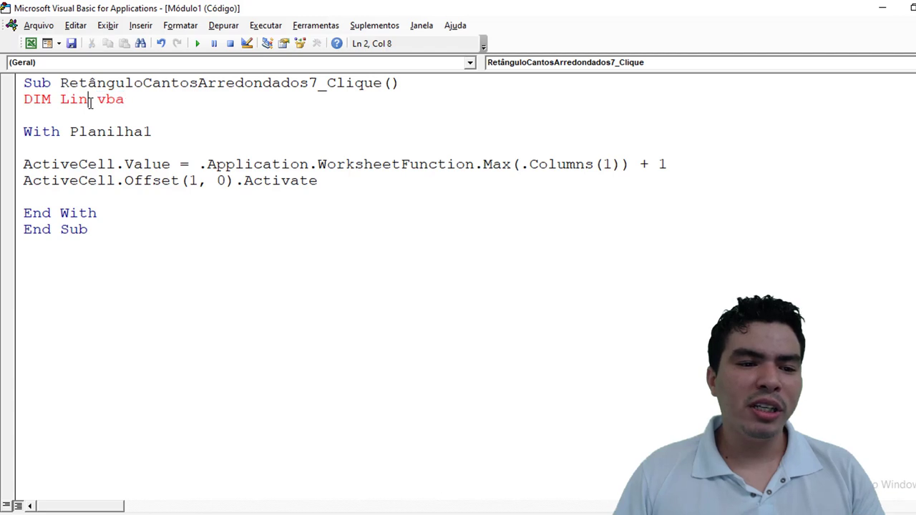
type("_")
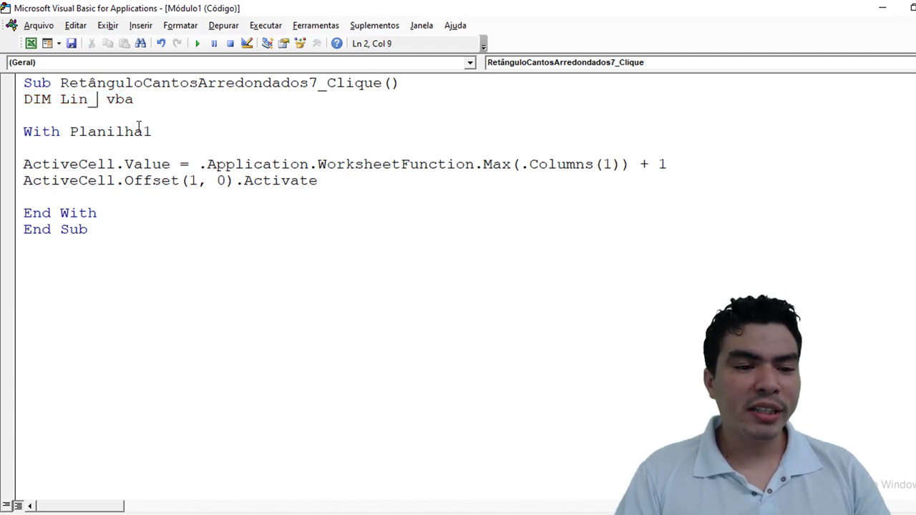
key("Delete")
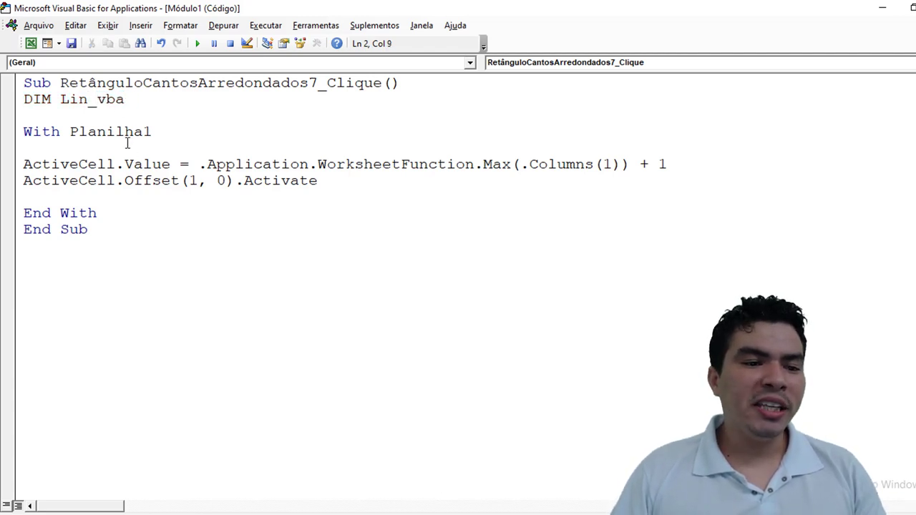
mouse_move(127, 99)
left_mouse_down()
mouse_move(61, 99)
mouse_move(96, 101)
left_mouse_up()
left_click(104, 119)
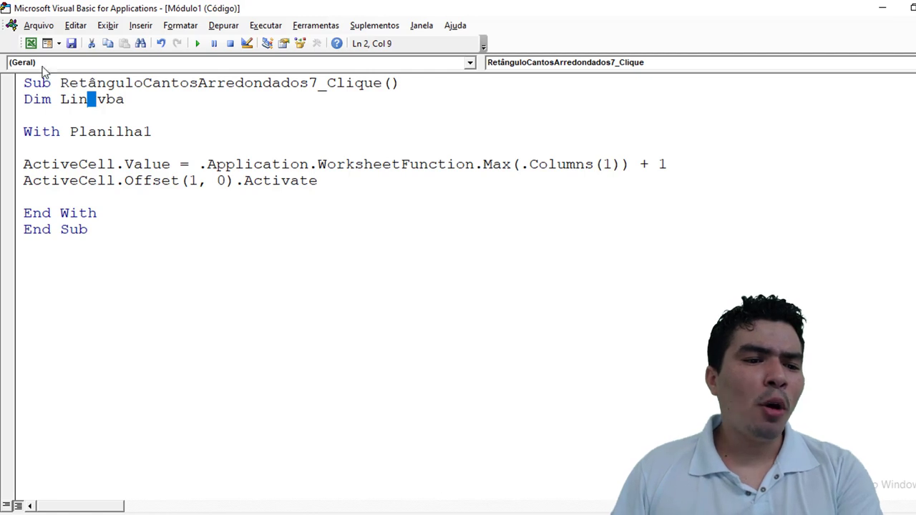
left_click(106, 100)
left_click_drag(120, 100, 87, 101)
key("BackSpace")
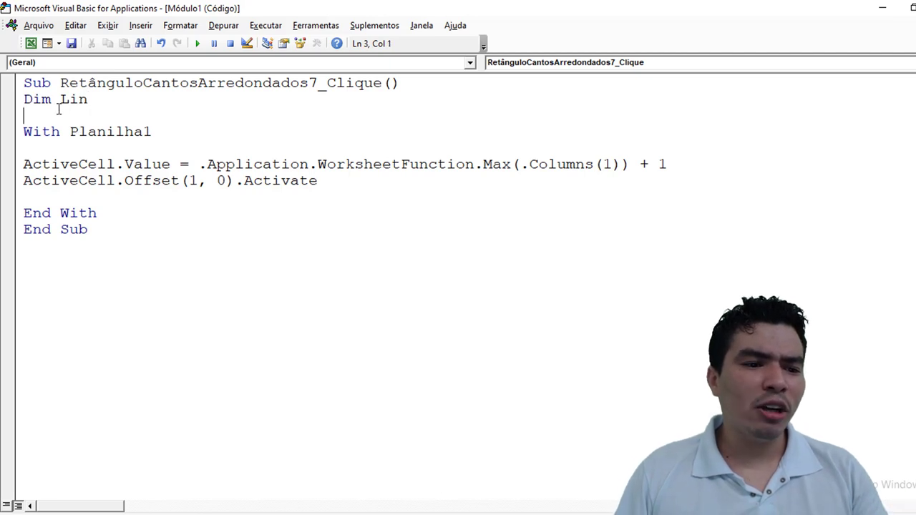
- Declare Lin As Long, overwriting the IntelliSense-completed Integer type
left_click(106, 102)
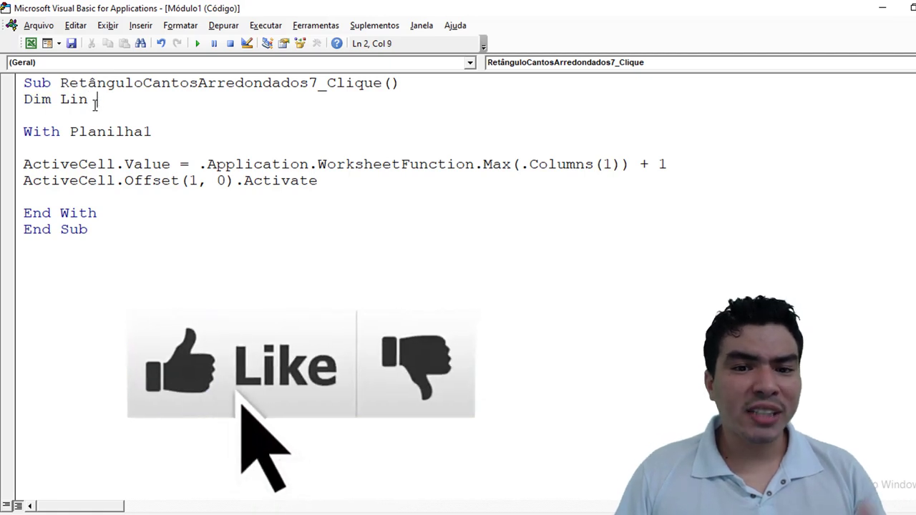
type("as")
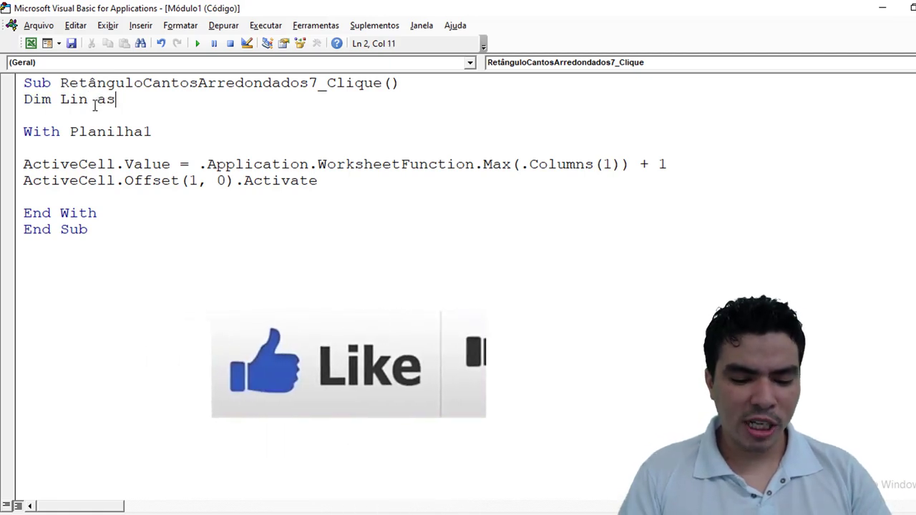
type(" inte")
key("Tab")
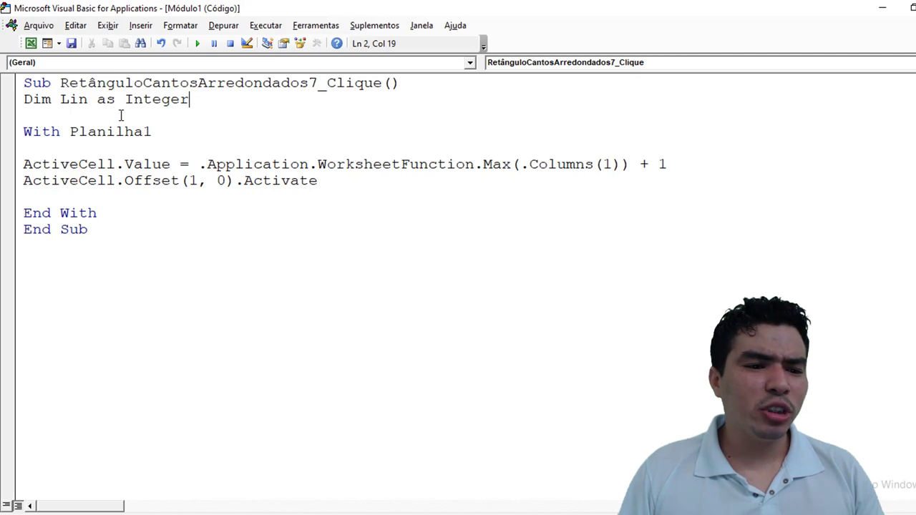
left_click_drag(123, 99, 190, 100)
type("l")
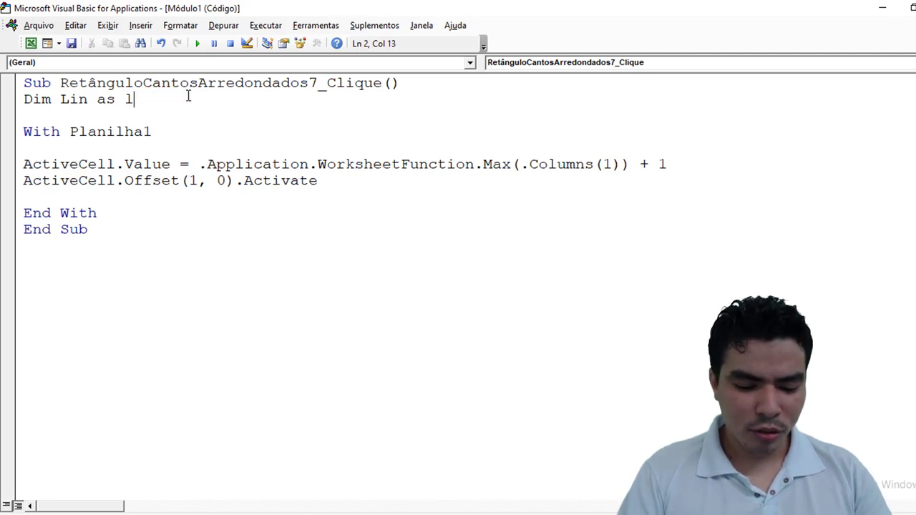
type("ong")
left_click(207, 136)
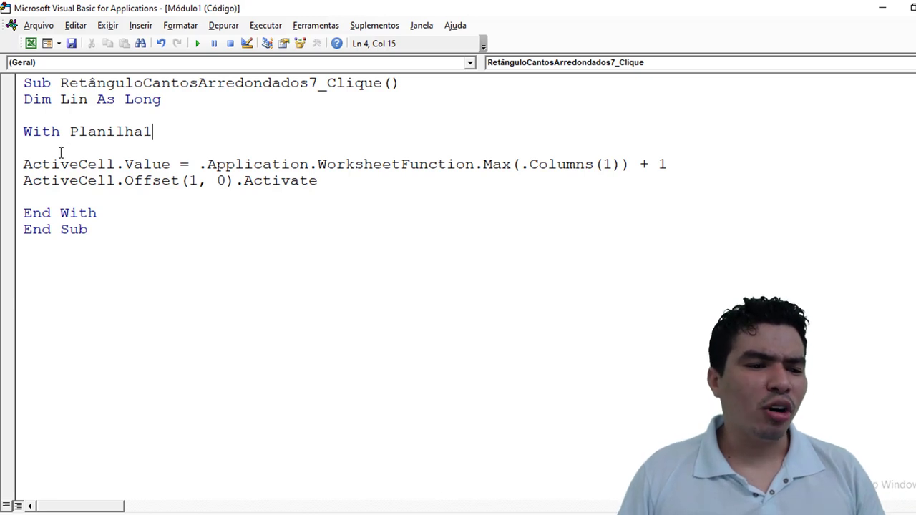
- Under With Planilha1, write the line Lin = .Range("a1048576")
type("l")
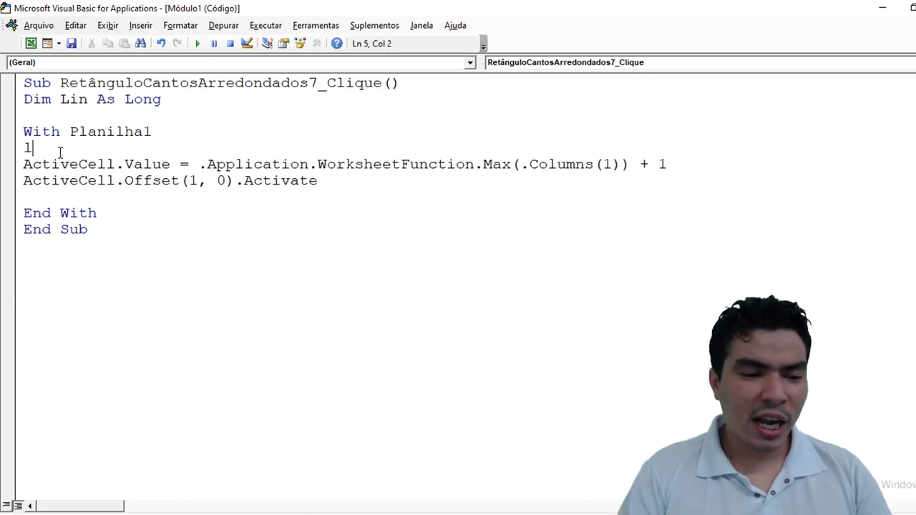
type("in  =")
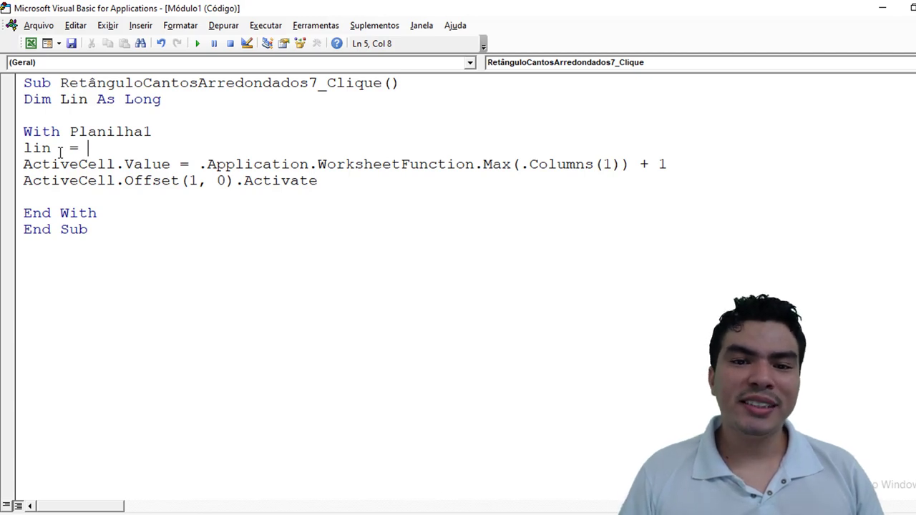
type(".")
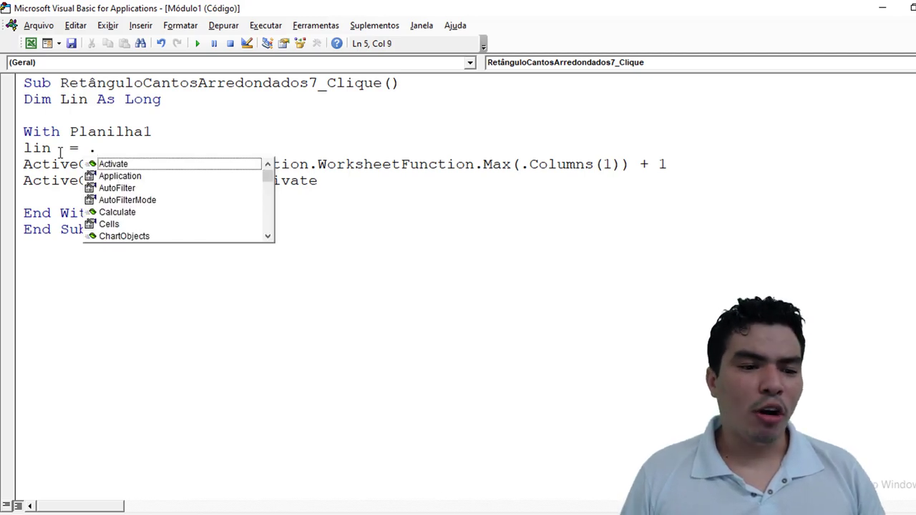
type("r")
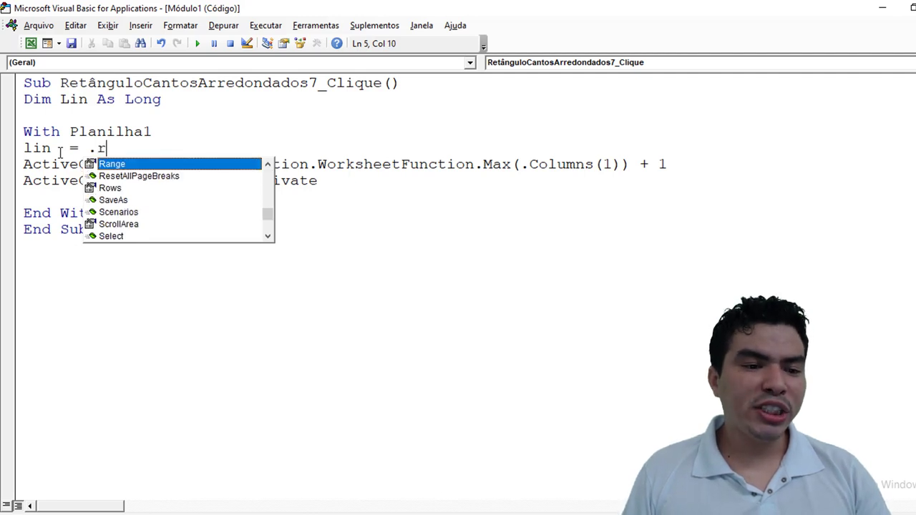
key("Tab")
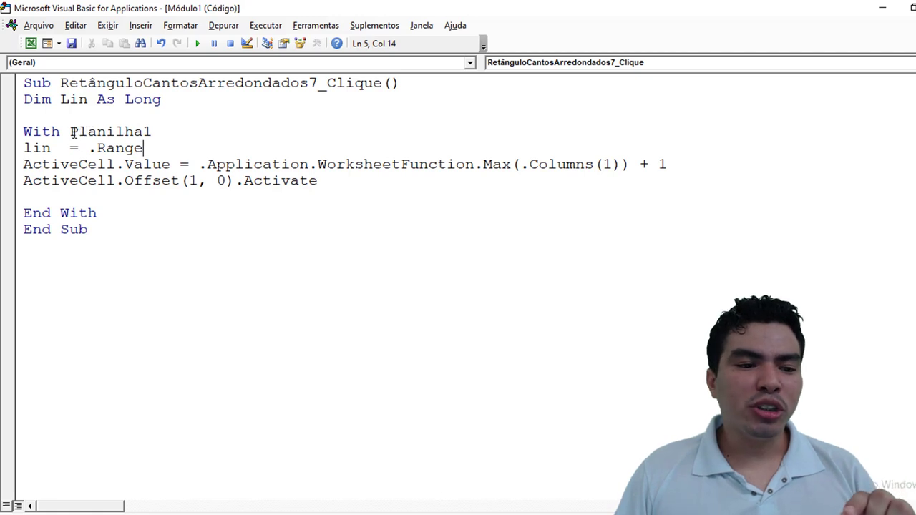
left_click_drag(70, 132, 159, 132)
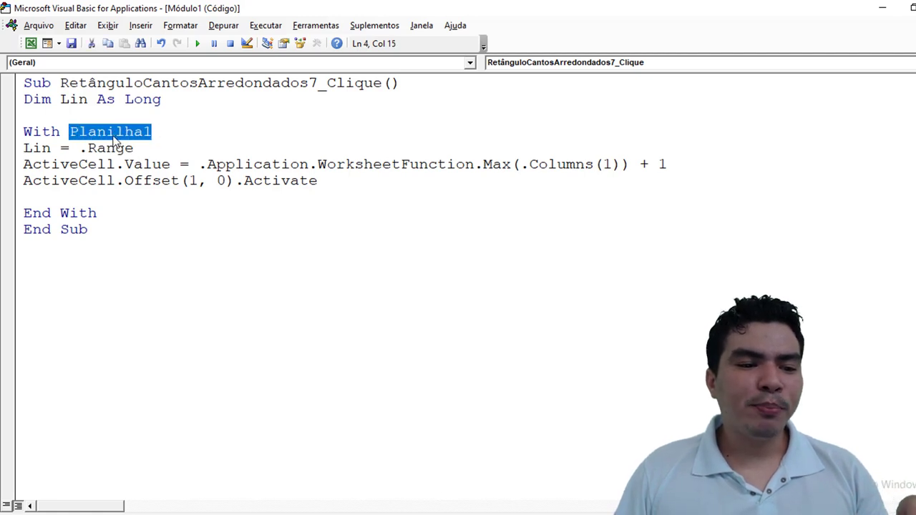
left_click(141, 141)
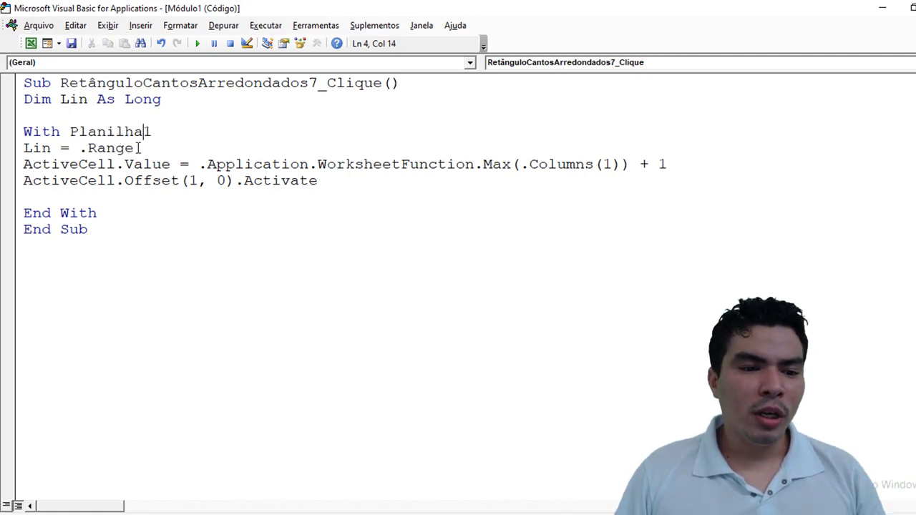
left_click(144, 148)
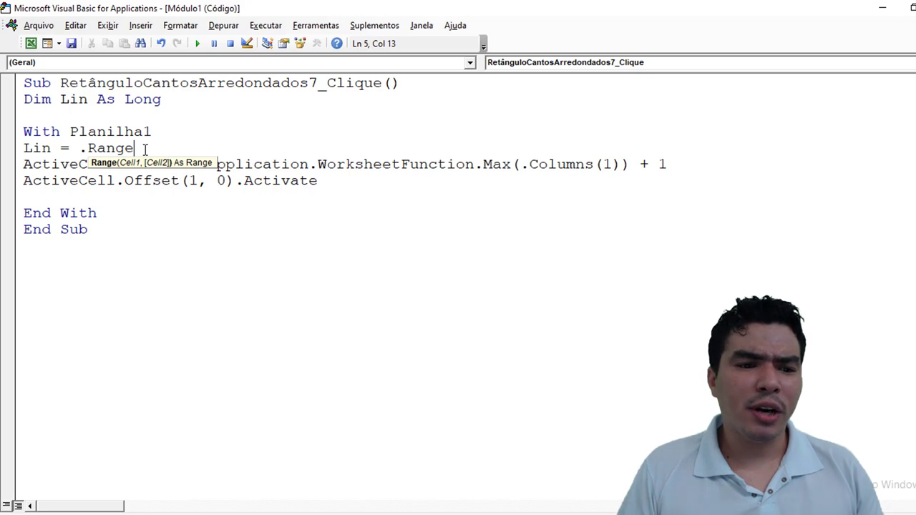
type("(")
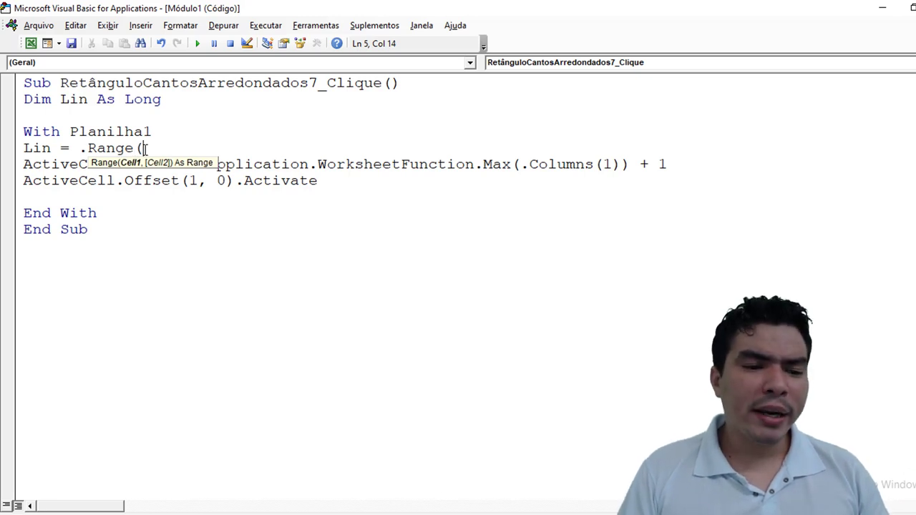
type("\"a")
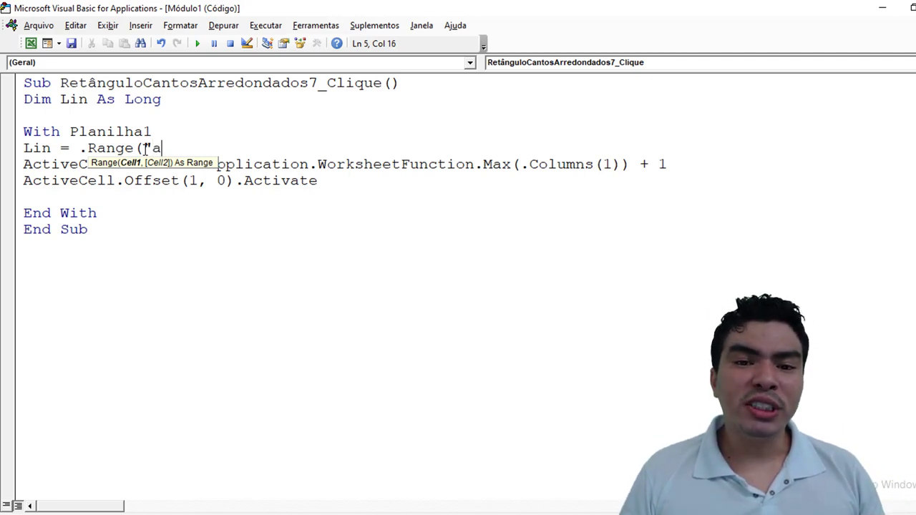
type("10")
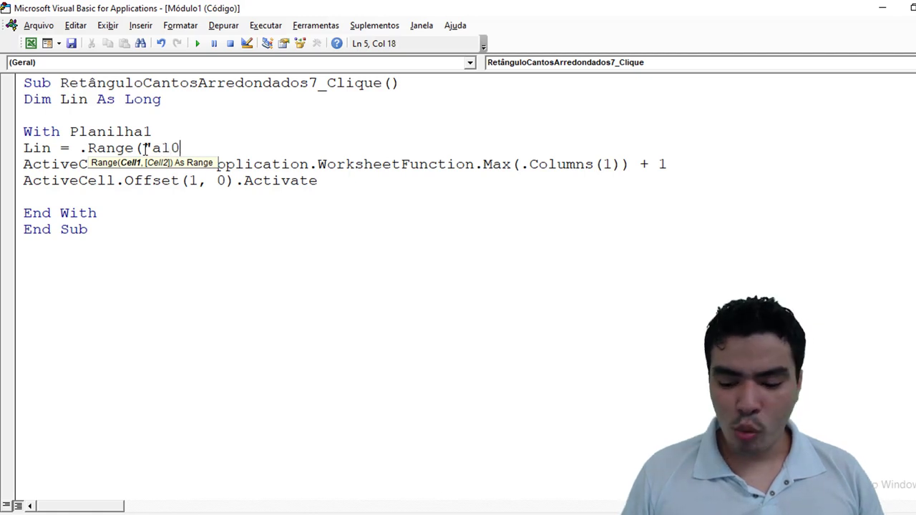
type("4857")
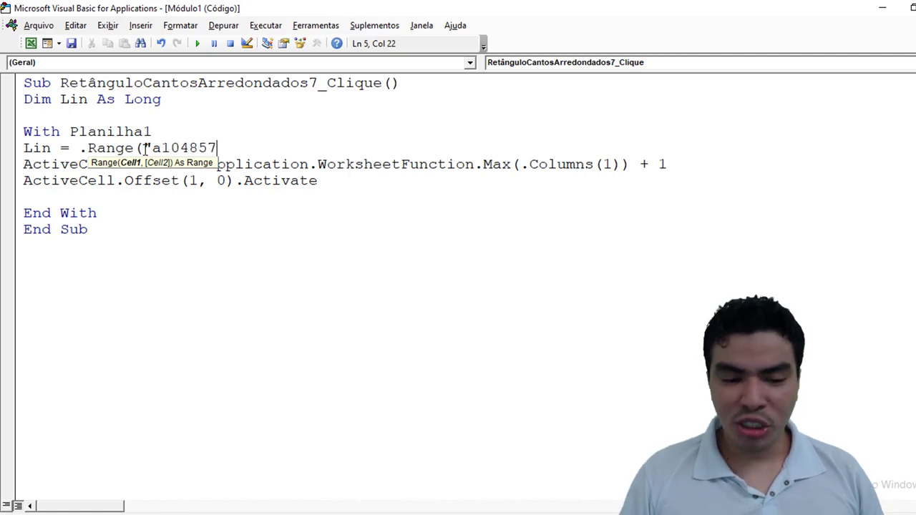
type("6\"")
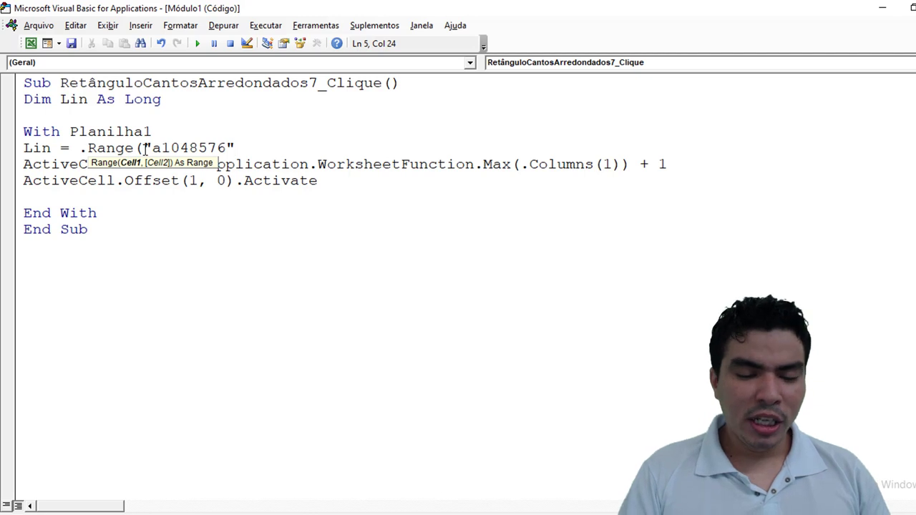
type(")")
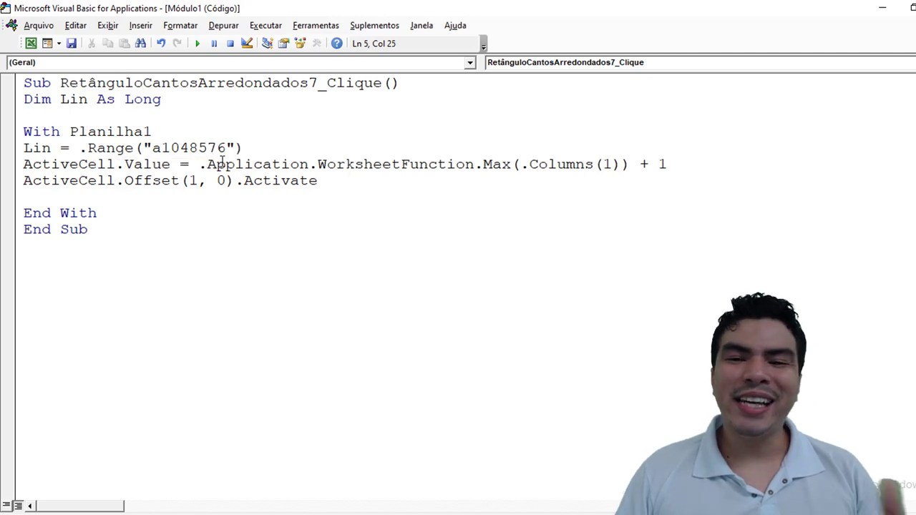
- In Excel, jump to row 1048576 with Ctrl+Down, then return up column A with Ctrl+Up
left_click(31, 43)
left_click(121, 99)
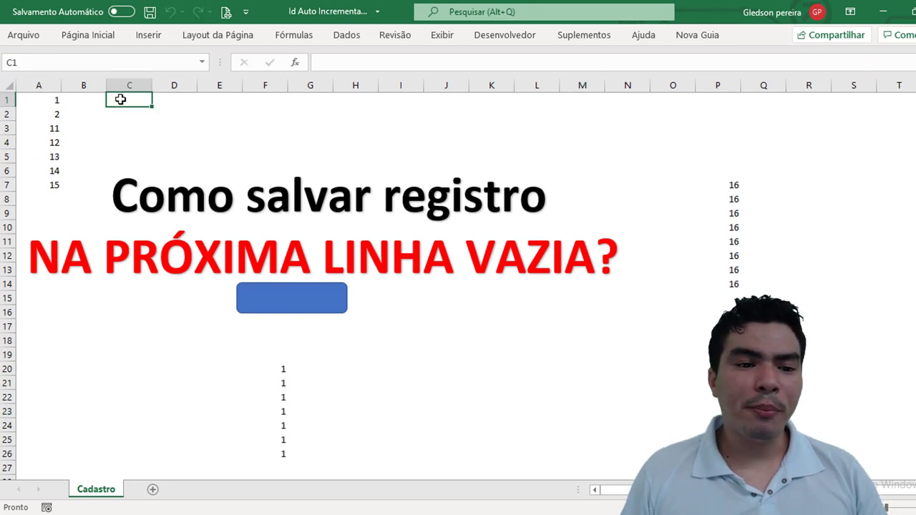
key("ctrl+Down")
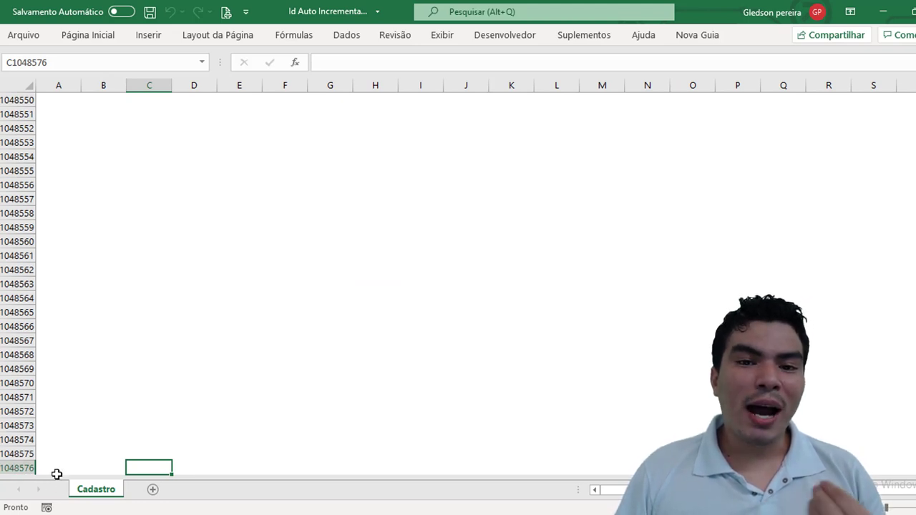
left_click(54, 469)
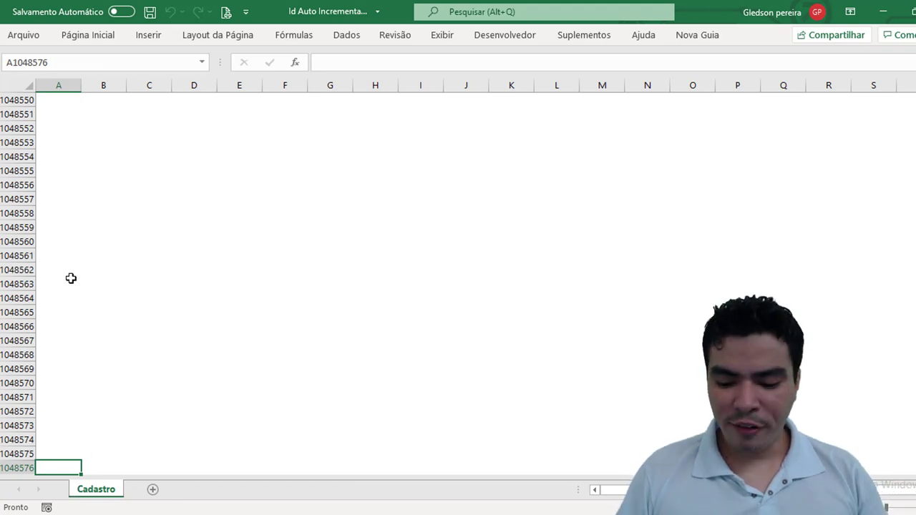
key("ctrl+Up")
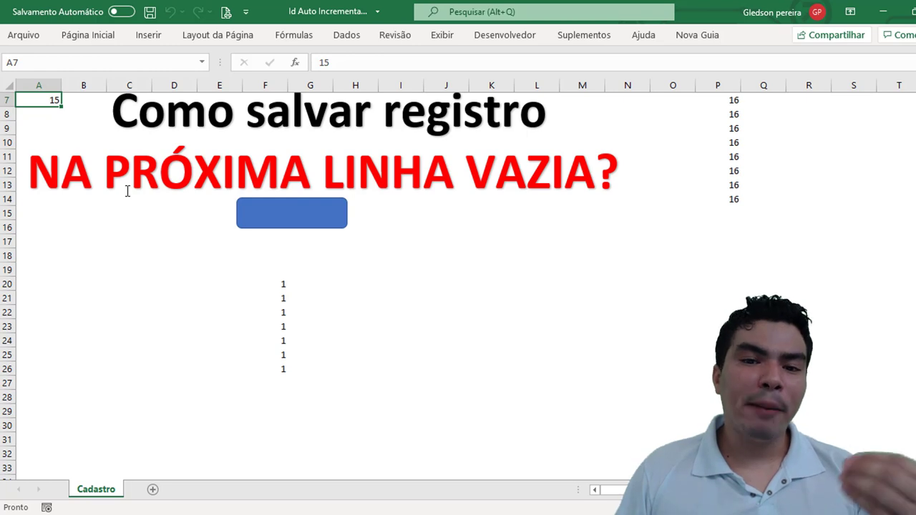
left_click(487, 35)
- Extend the Lin line to .Range("a1048576").End(xlUp).Row + 1
left_click(20, 68)
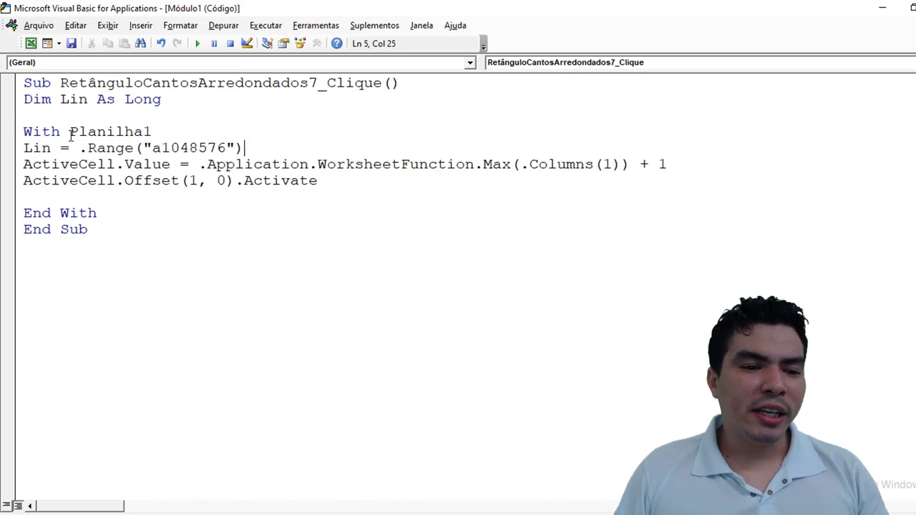
type(".")
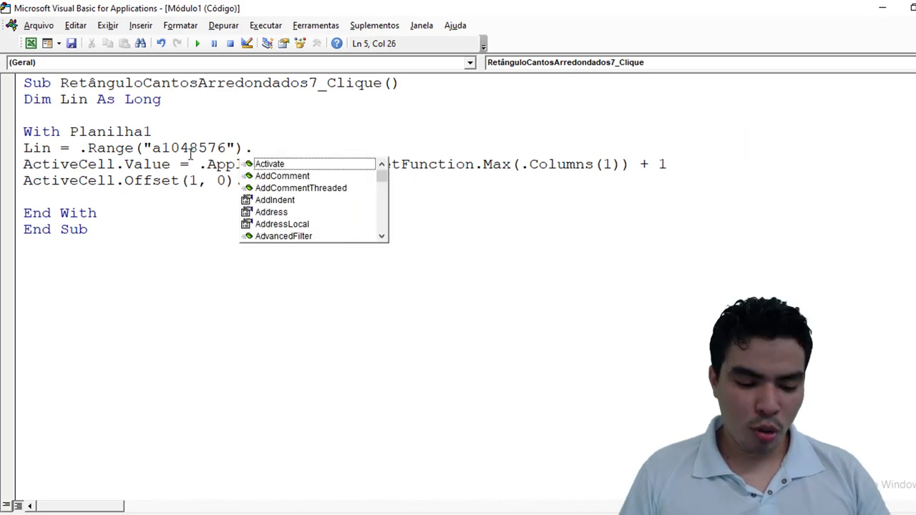
type("end")
key("Tab")
type("(")
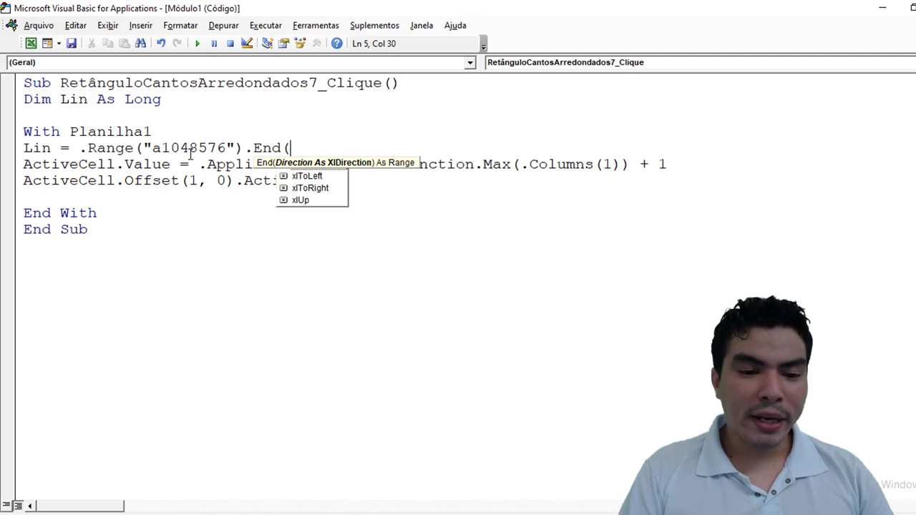
key("Down")
key("Down")
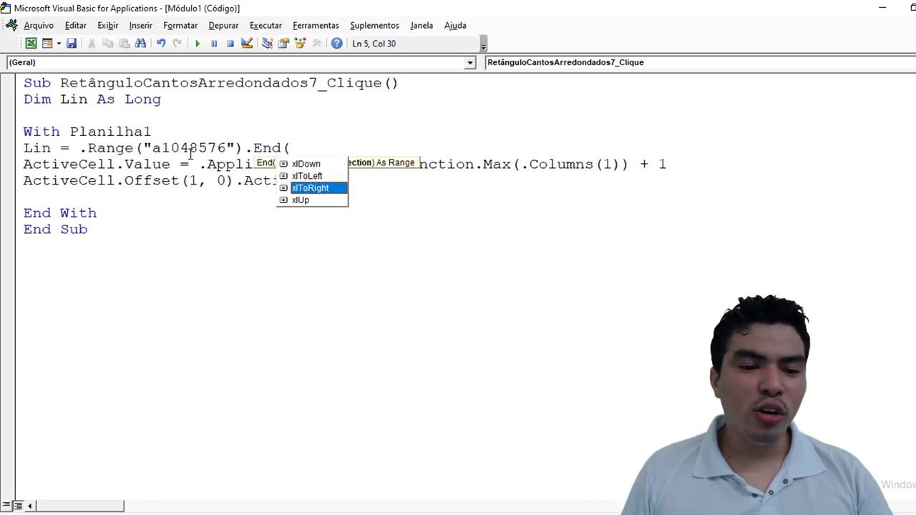
key("Down")
key("Tab")
type(")")
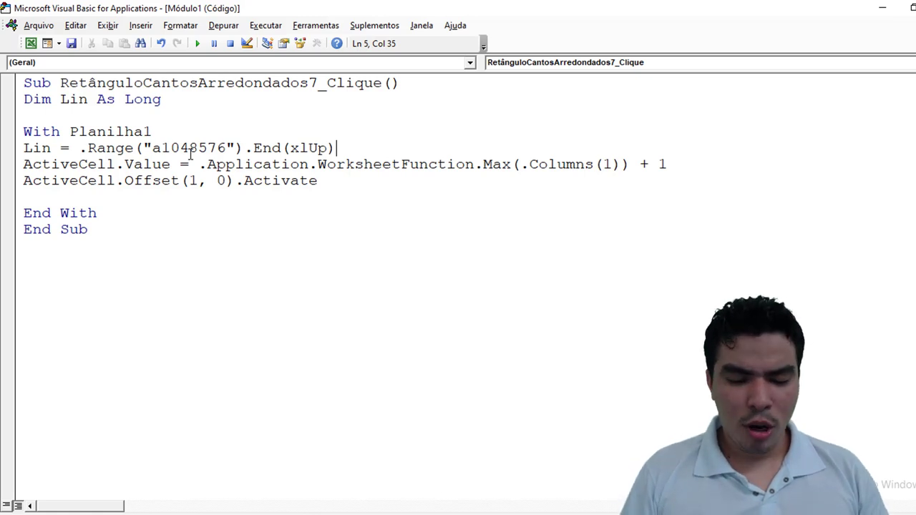
type(".row")
key("Tab")
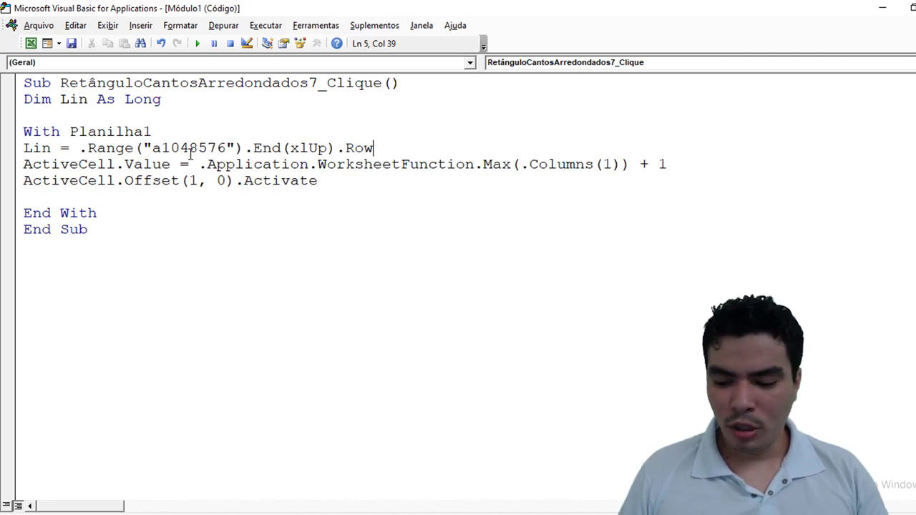
type(" +1")
- Add a 'MsgBox Lin' line below the Lin assignment and return to Excel
key("Return")
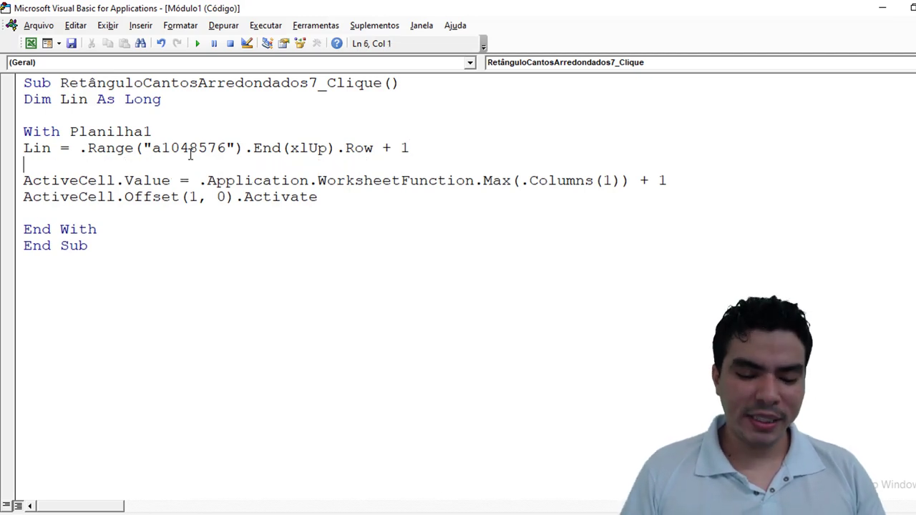
type("msgbox ")
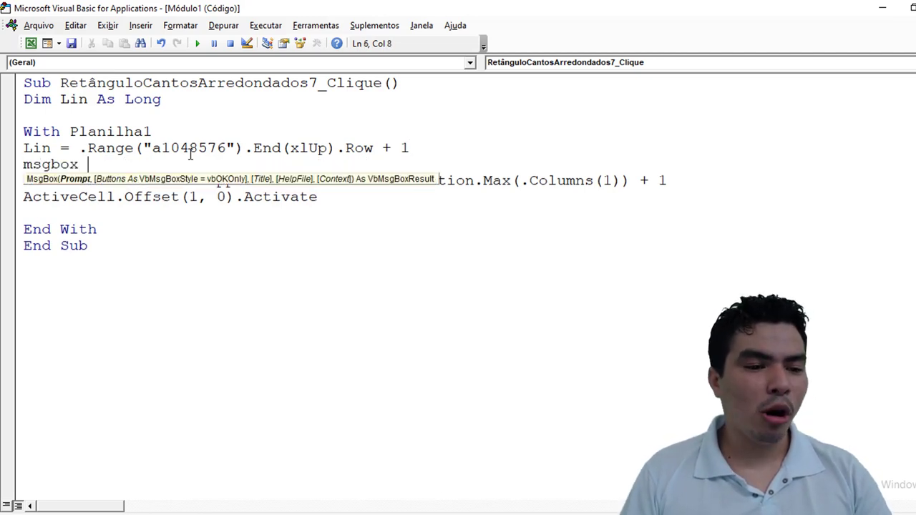
type("lin")
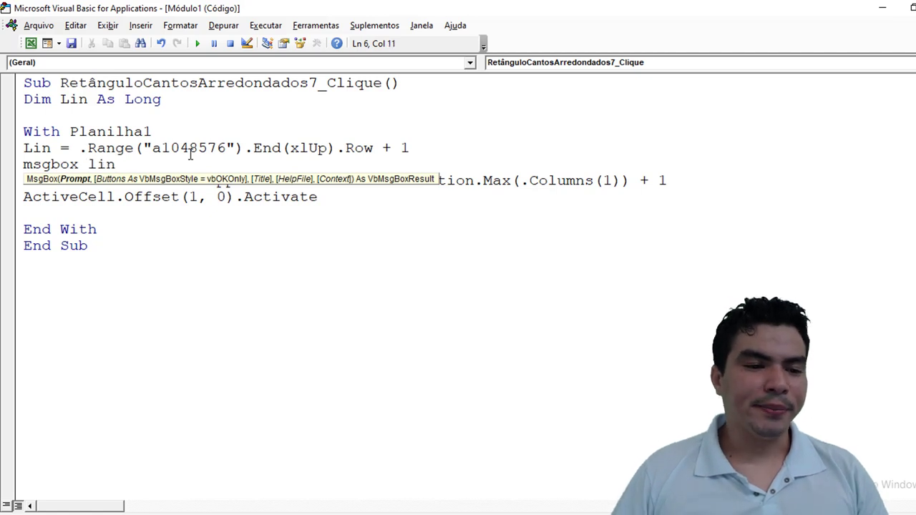
left_click(30, 44)
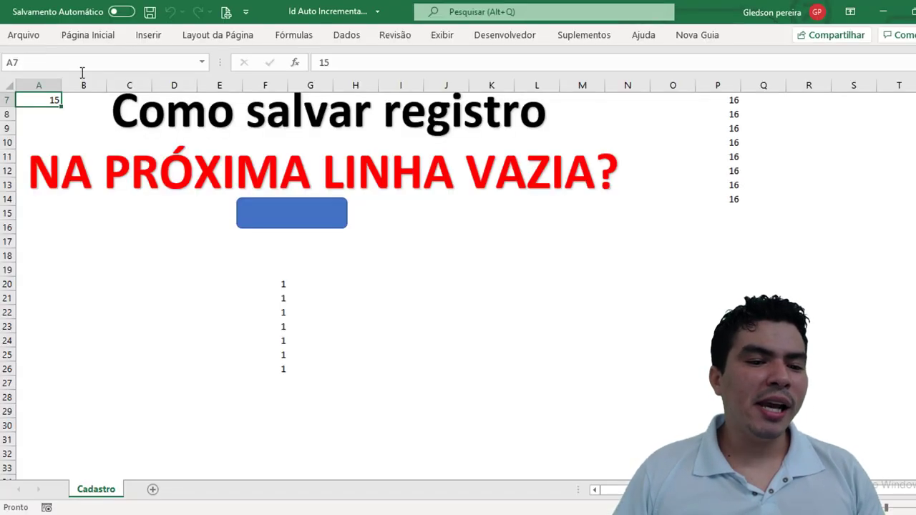
- From cell J20, run the button macro: the message shows 8 and J20 receives 16
left_click(458, 282)
scroll(343, 278, "up", 2)
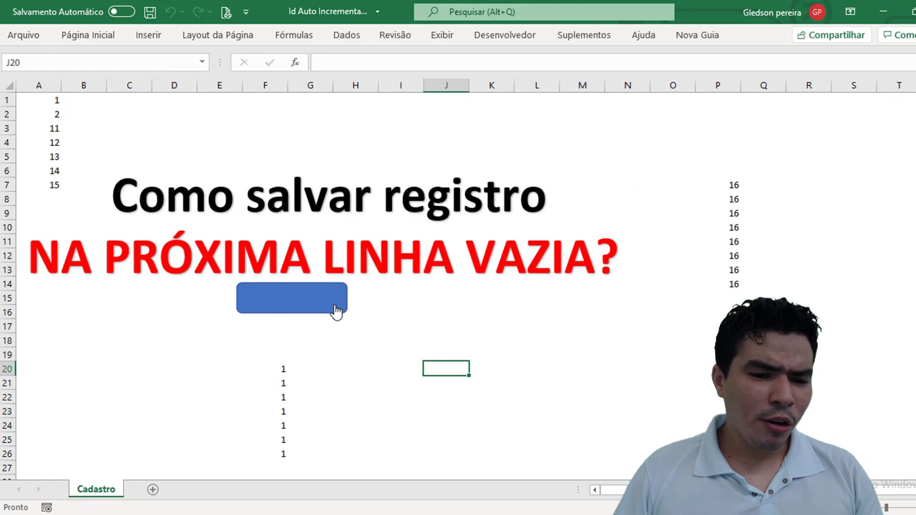
left_click(337, 308)
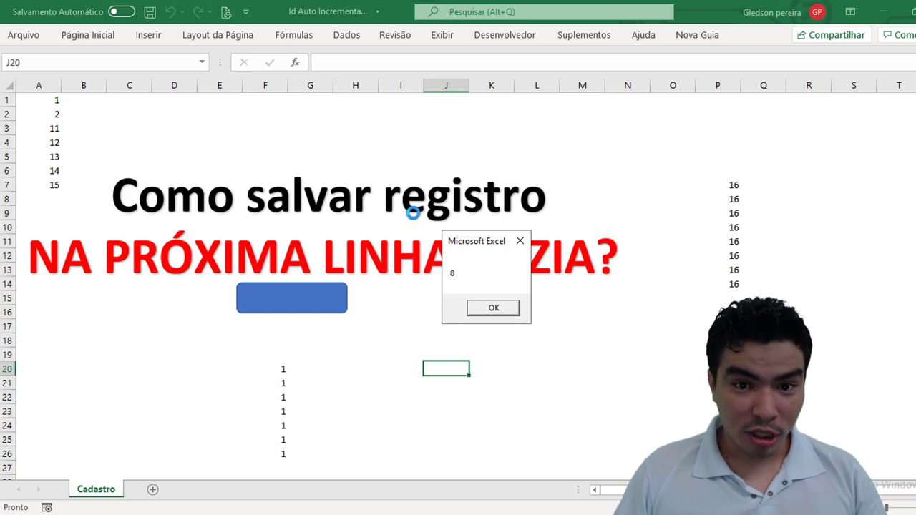
left_click(520, 241)
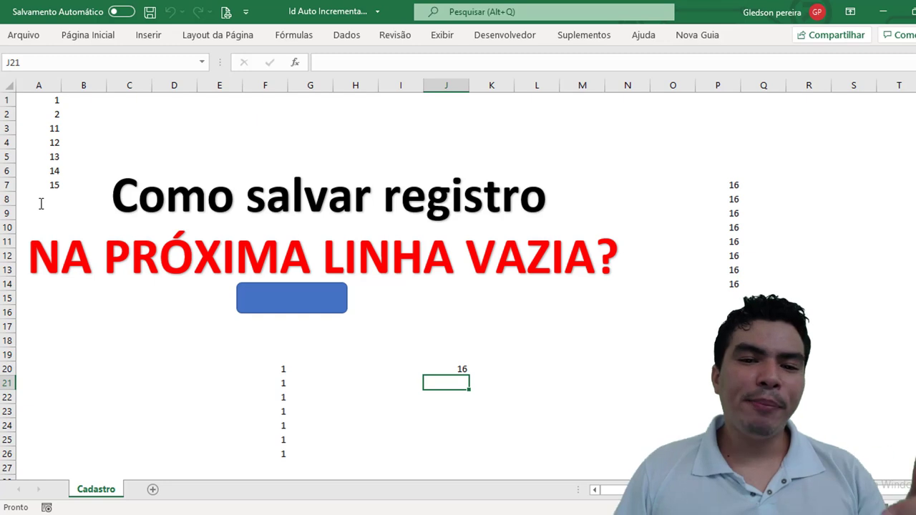
left_click(505, 35)
- Highlight the last-row lookup and the Max formula, then select ActiveCell.Value on line 7 to replace it
left_click(16, 71)
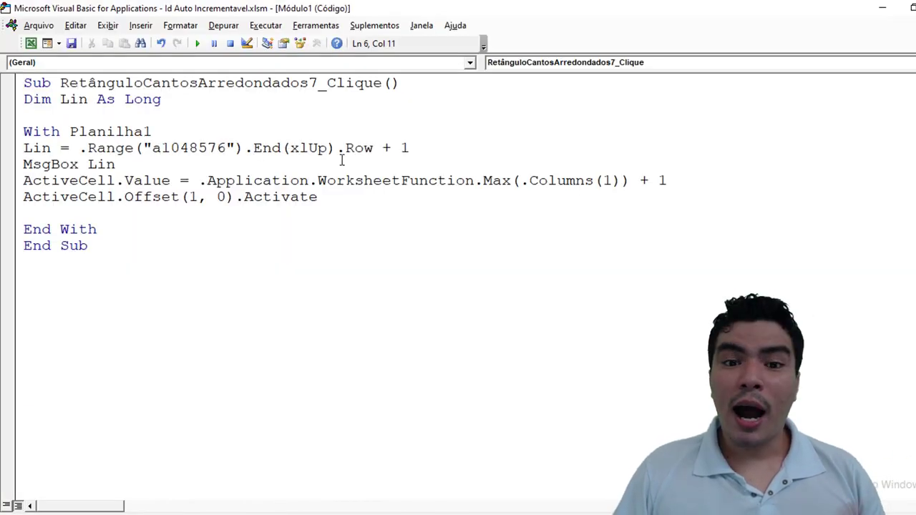
left_click_drag(77, 148, 377, 148)
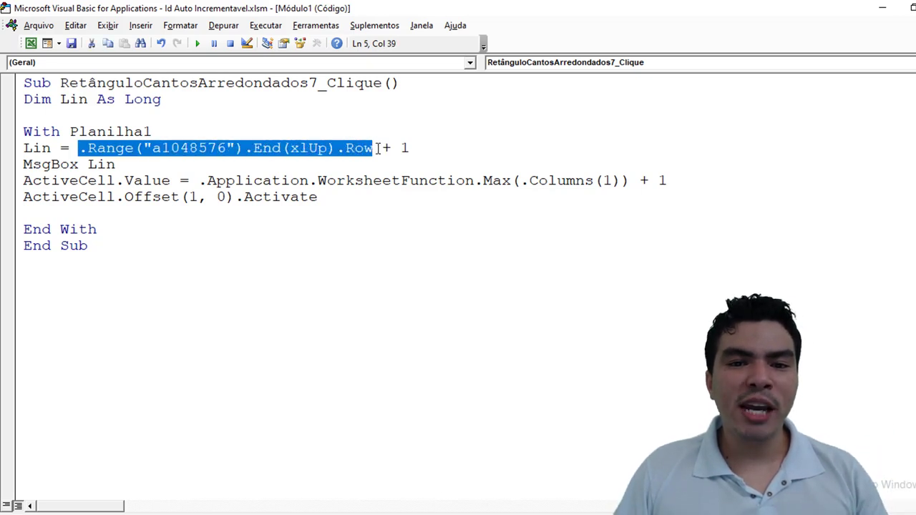
left_click_drag(409, 148, 380, 148)
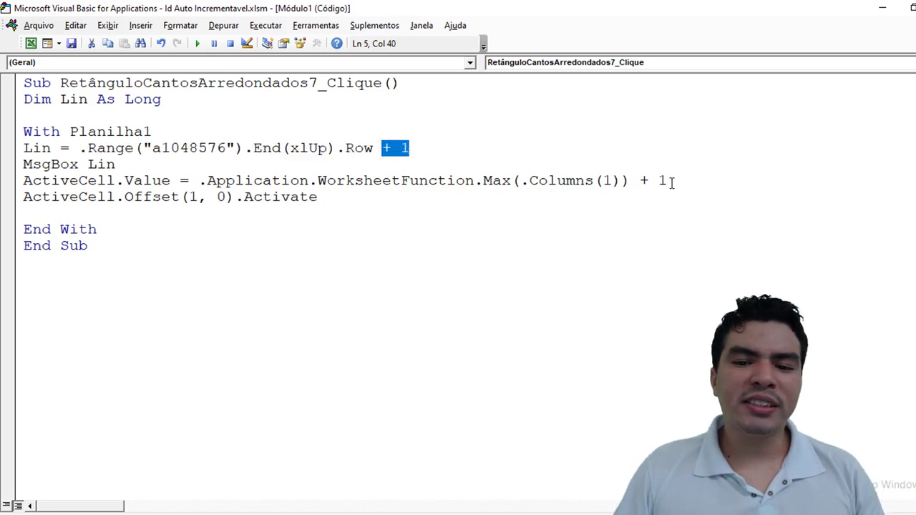
left_click_drag(671, 181, 201, 182)
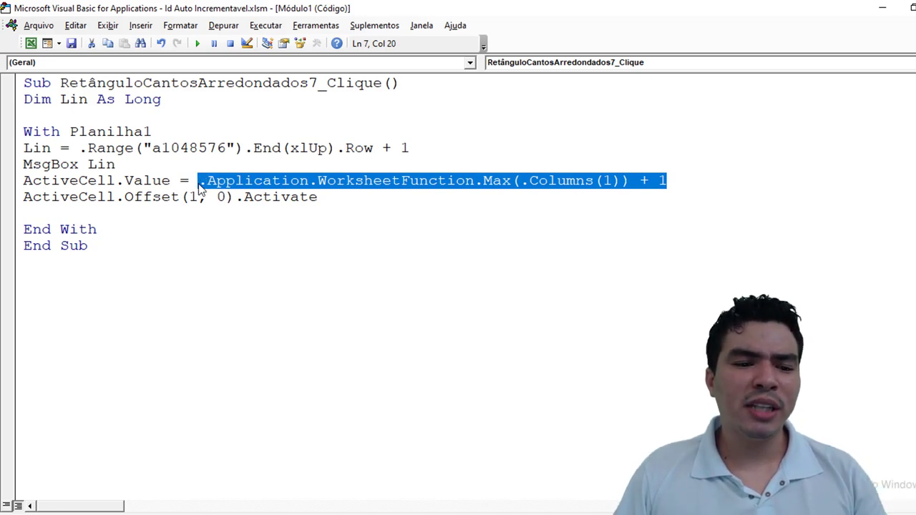
left_click_drag(174, 183, 7, 183)
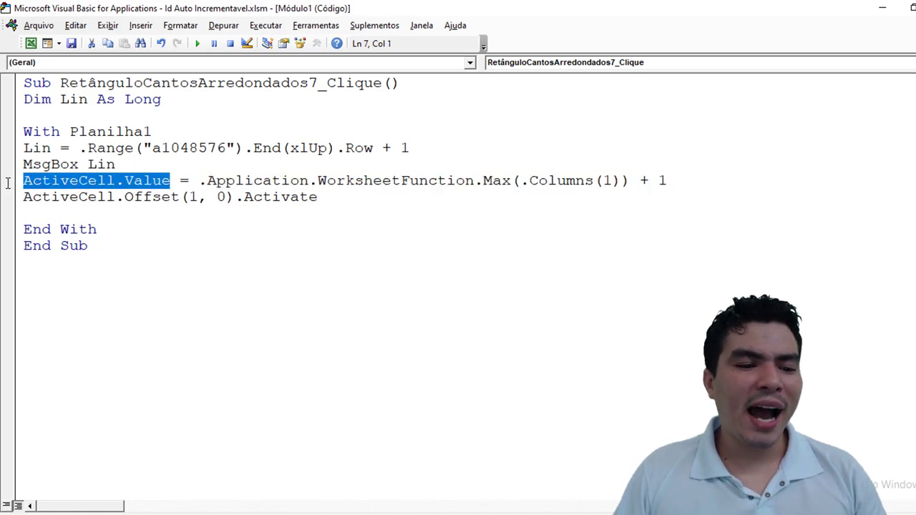
- Replace ActiveCell.Value with Cells(Lin, 1) as the target of the Max + 1 assignment
type("ce")
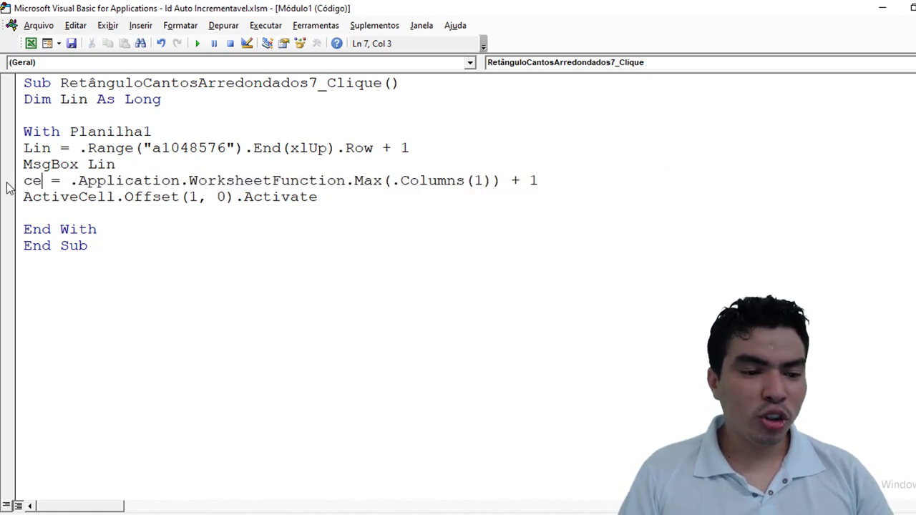
type("lls")
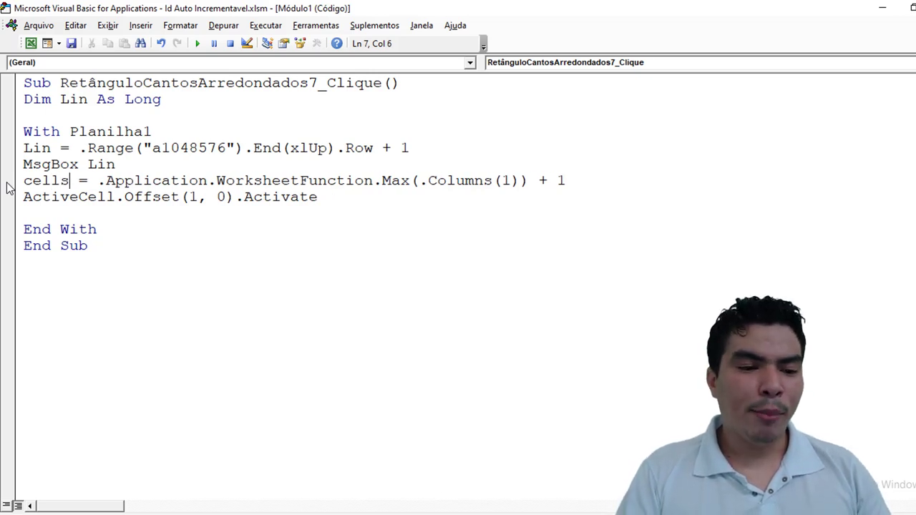
type("(")
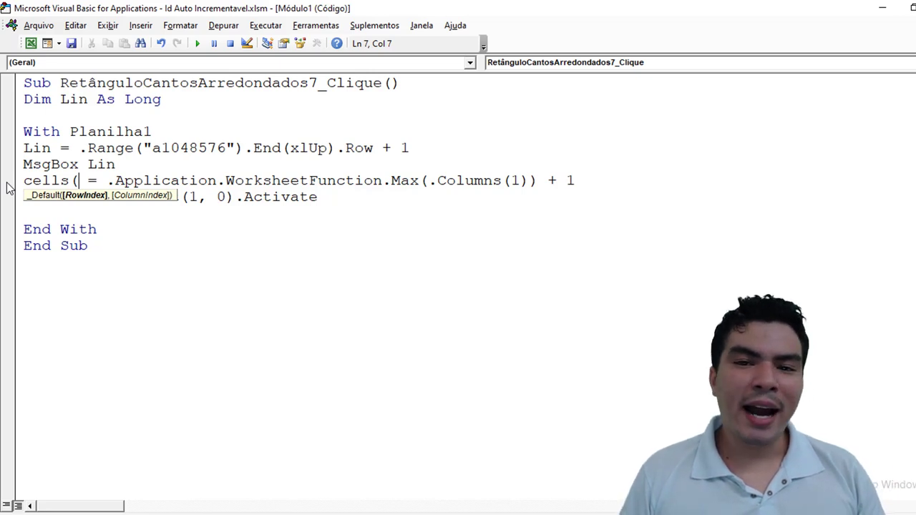
type("lin")
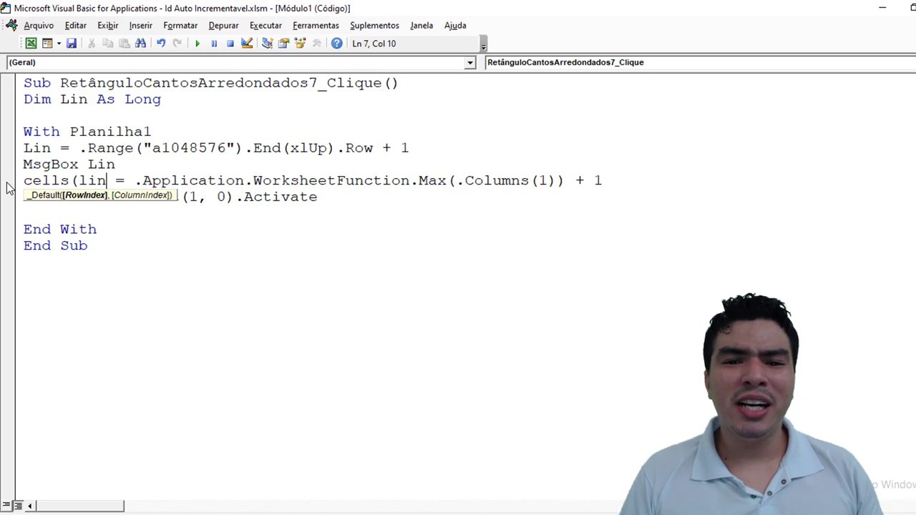
type(",")
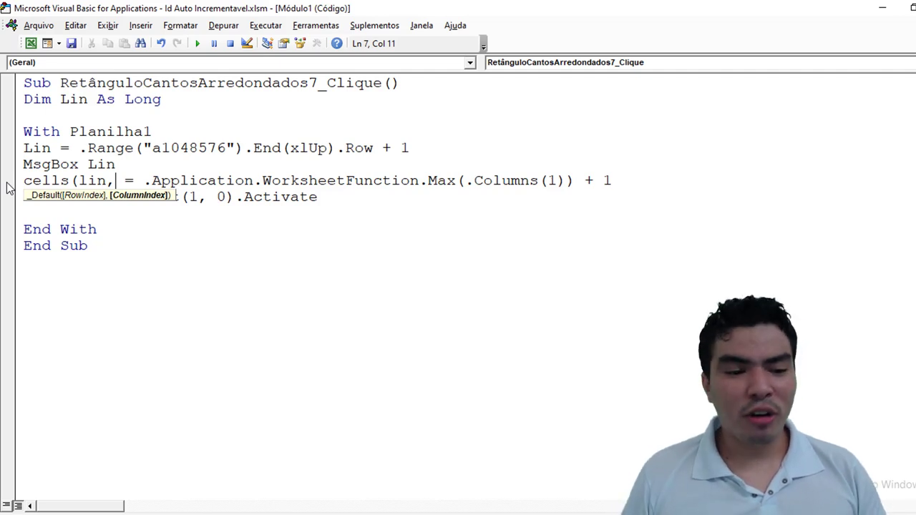
type("1")
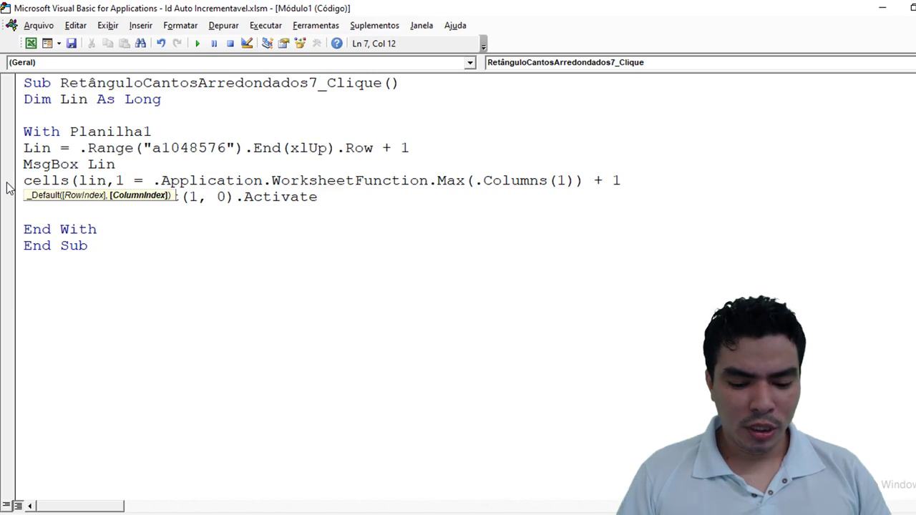
type(")")
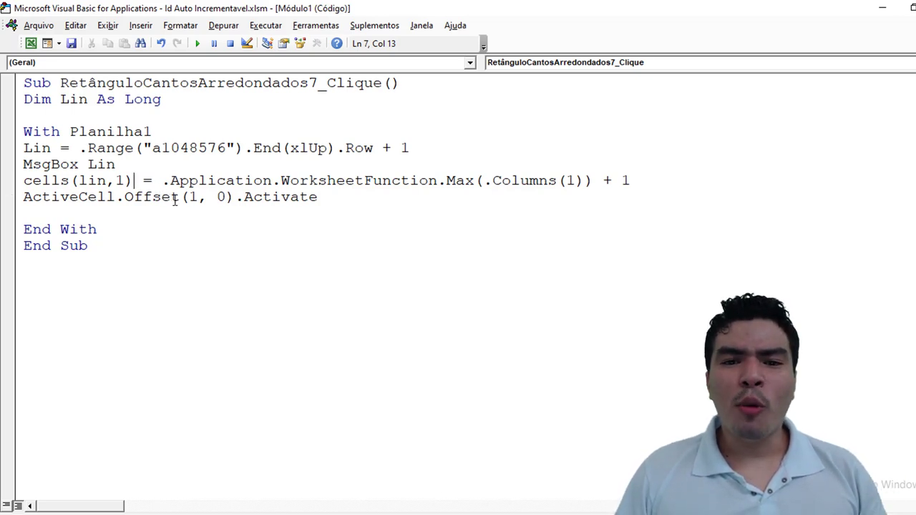
- Delete the ActiveCell.Offset(1, 0).Activate and MsgBox Lin lines from the macro
left_click_drag(152, 148, 160, 148)
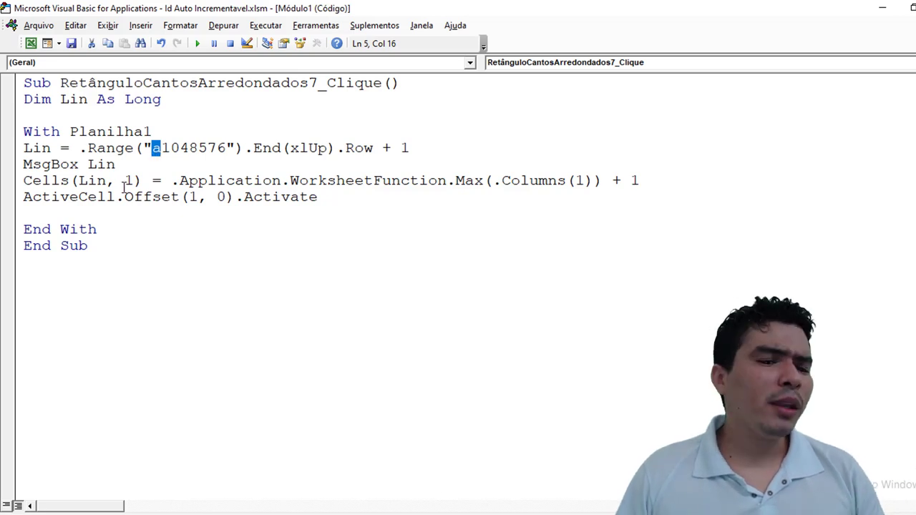
left_click_drag(23, 180, 146, 180)
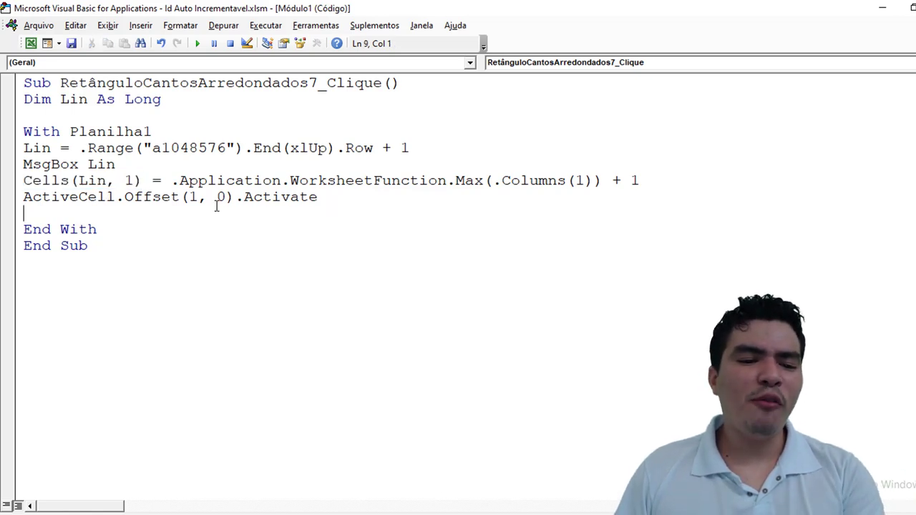
left_click_drag(327, 198, 24, 197)
key("Delete")
key("Delete")
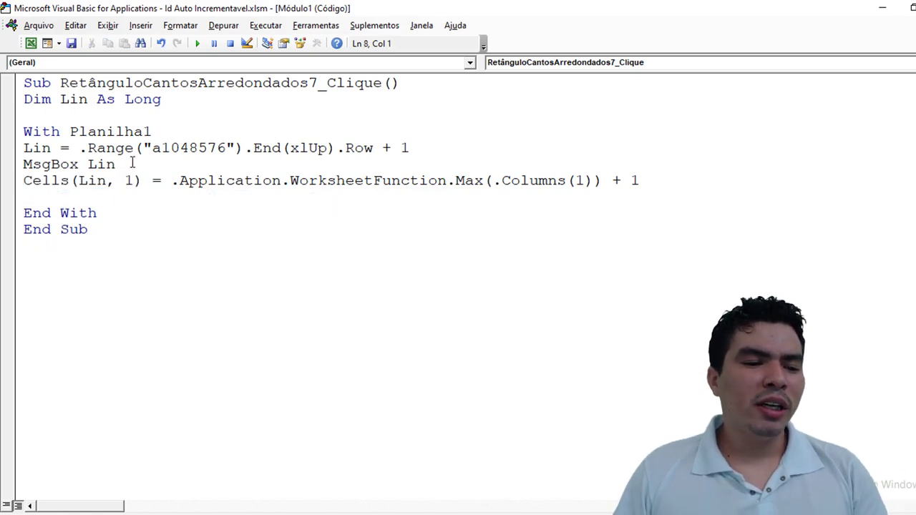
left_click_drag(116, 164, 22, 164)
key("Delete")
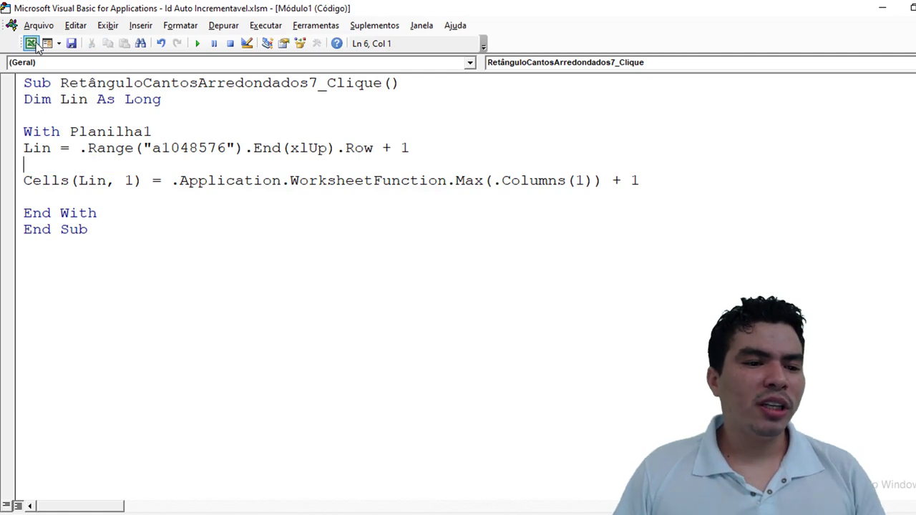
- Back on the Cadastro sheet, run the macro button to add the first new IDs from row 8
left_click(31, 43)
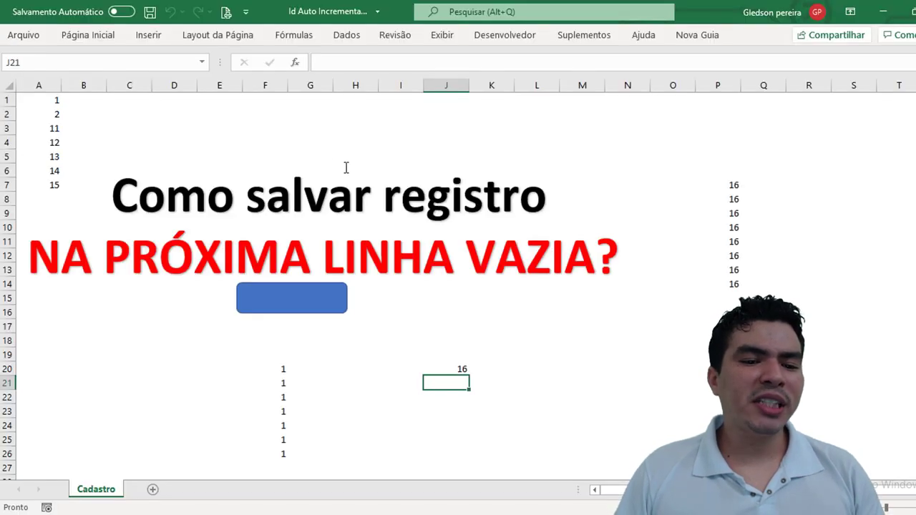
left_click(334, 306)
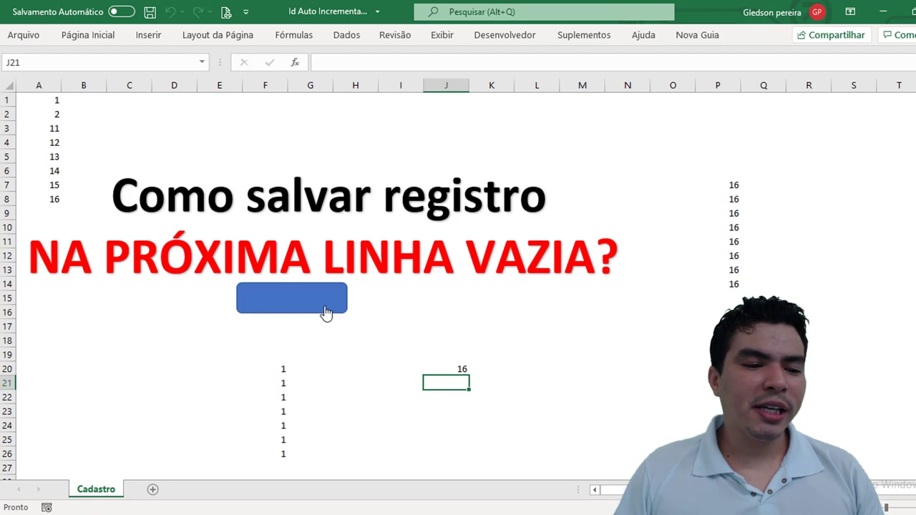
left_click(329, 309)
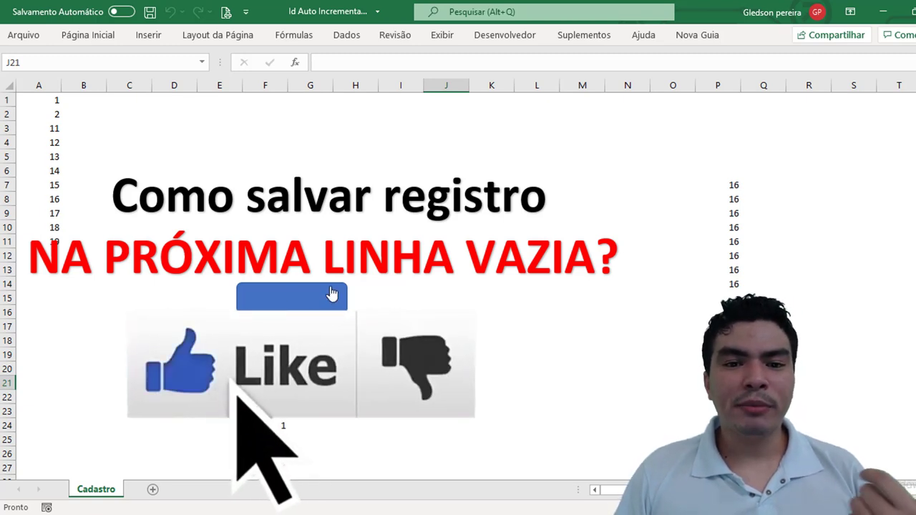
left_click(775, 126)
left_click(853, 256)
left_click(808, 341)
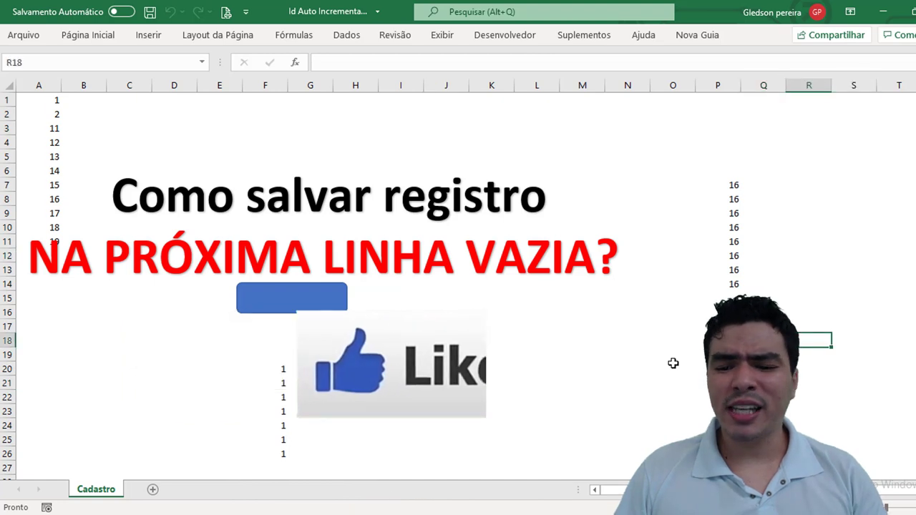
left_click(673, 368)
left_click(809, 425)
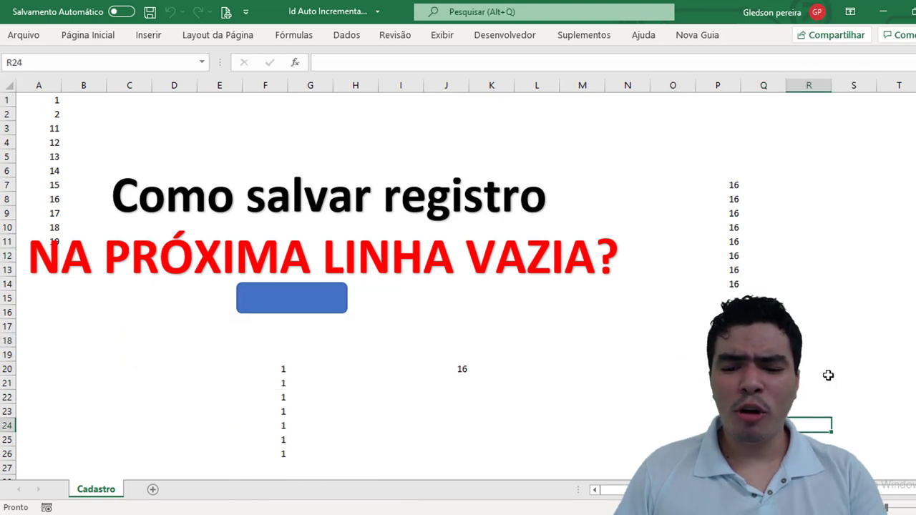
- Keep running the macro button until column A reaches ID 31 in row 23
left_click(309, 306)
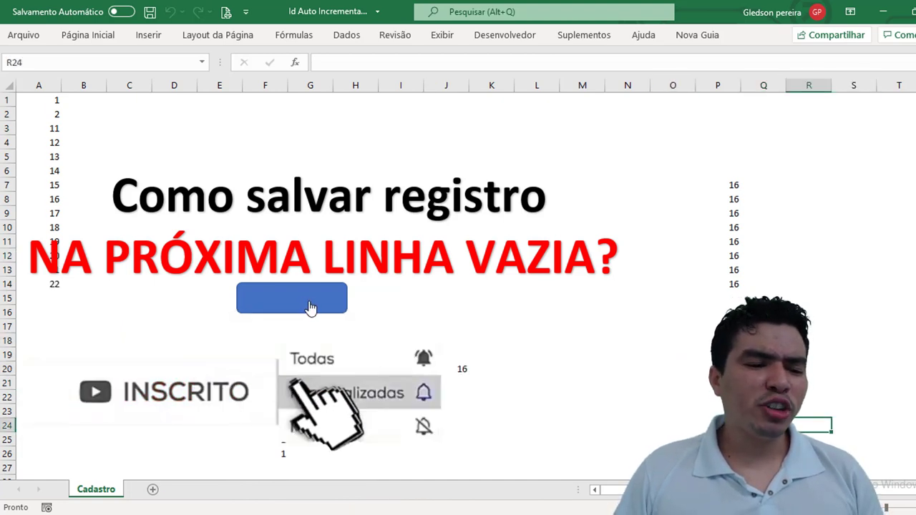
left_click(315, 306)
left_click(329, 308)
left_click(329, 307)
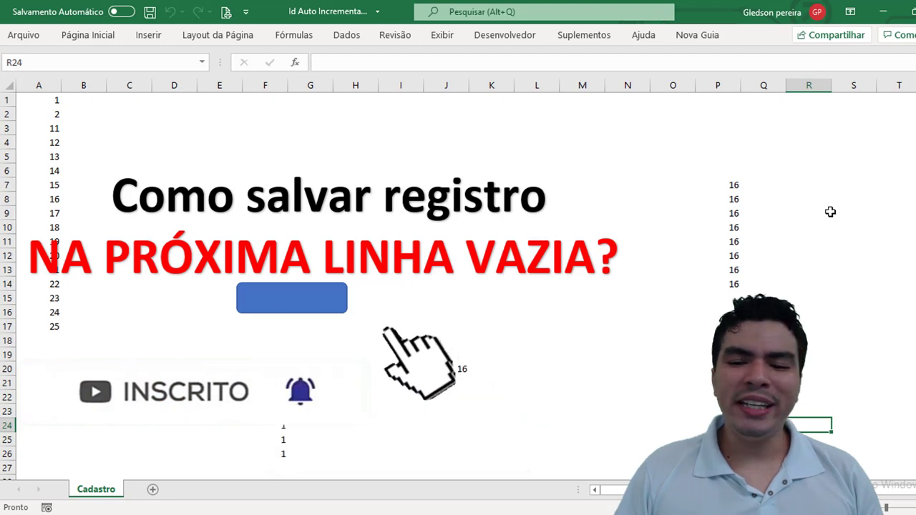
left_click(812, 157)
left_click(715, 127)
left_click(329, 308)
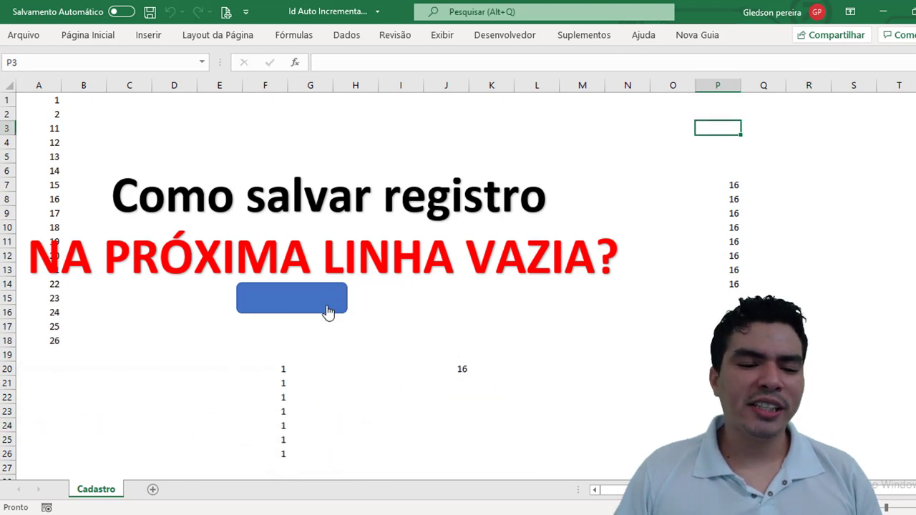
left_click(328, 308)
left_click(328, 308)
left_click(328, 308)
left_click(328, 308)
left_click(328, 307)
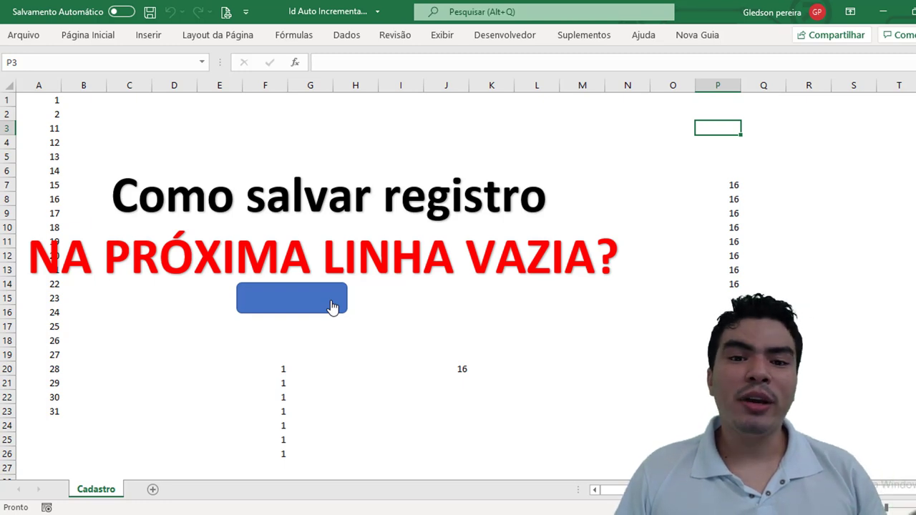
left_click(482, 37)
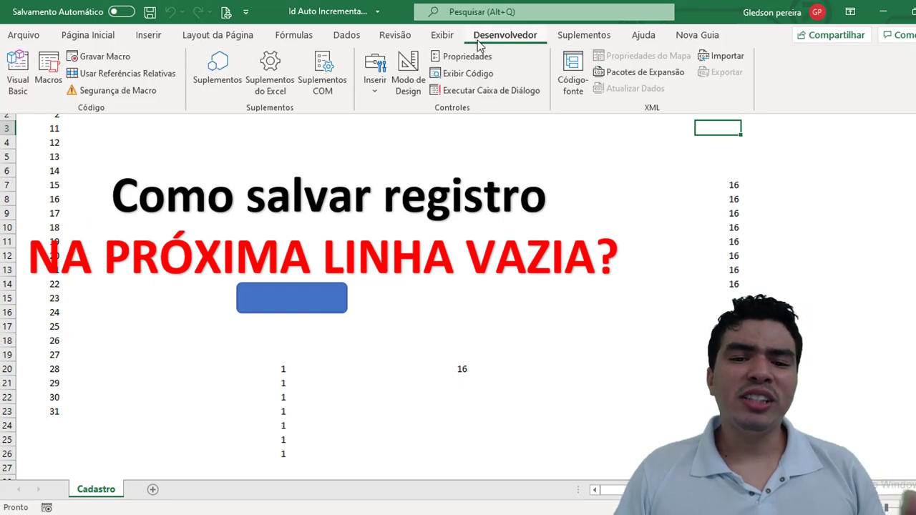
- Add a macro line writing a fixed first name into Cells(Lin, 2)
left_click(25, 71)
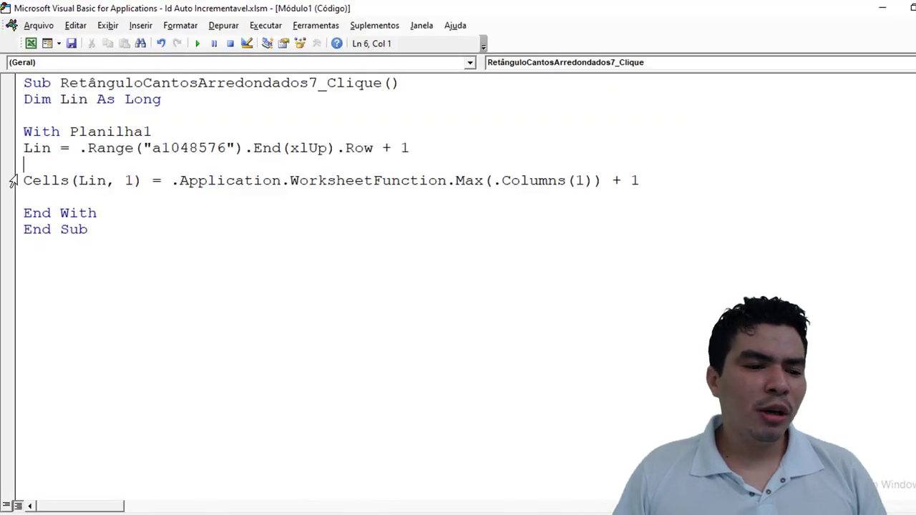
left_click_drag(26, 181, 165, 185)
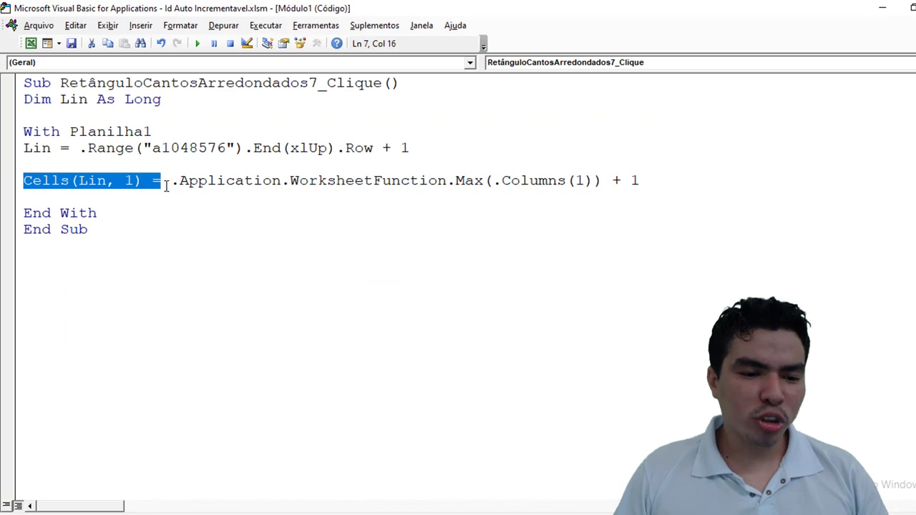
key("ctrl+c")
left_click(104, 198)
key("ctrl+v")
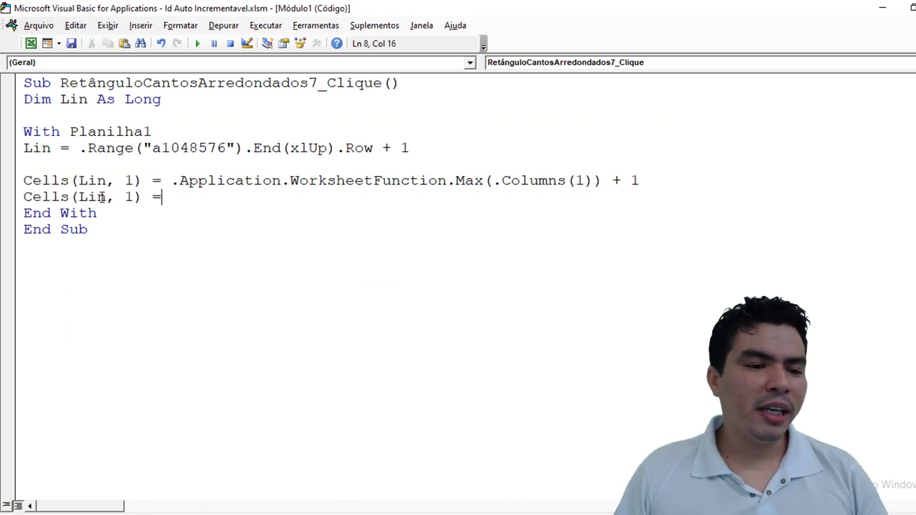
double_click(129, 197)
type("2")
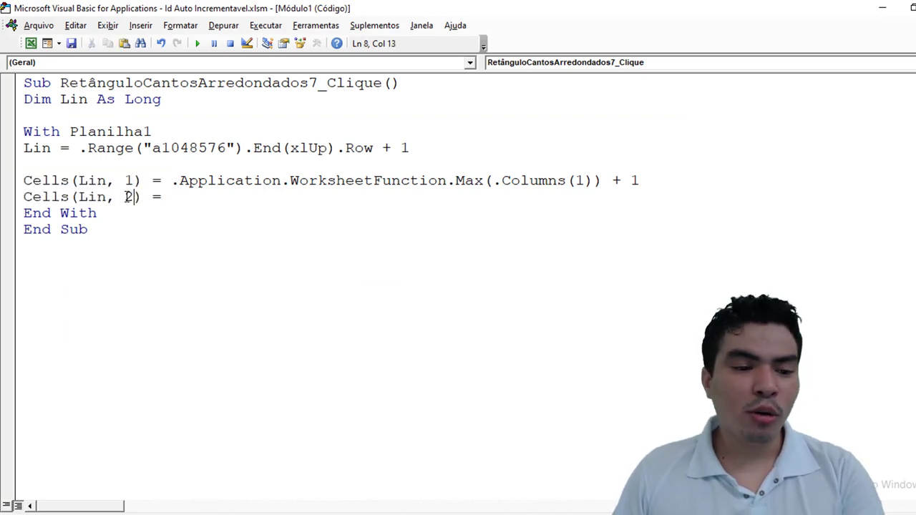
left_click(184, 198)
type("\"")
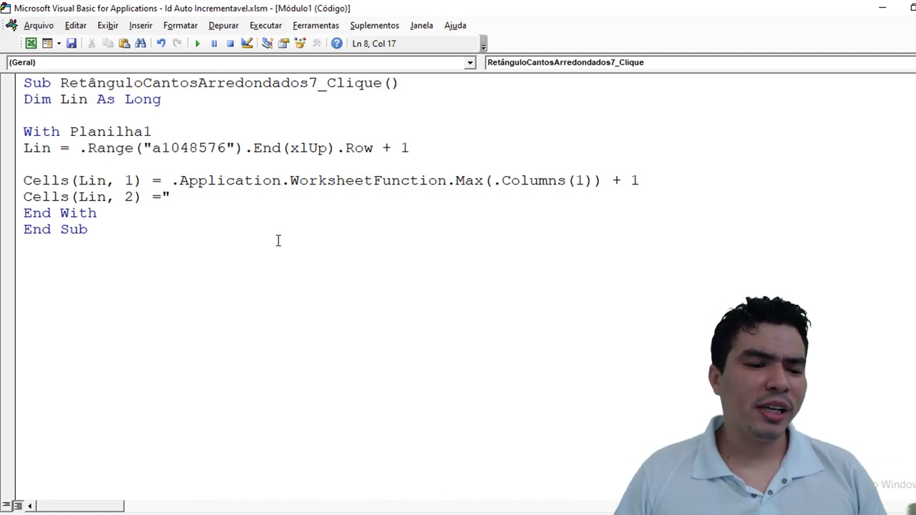
type("Gle")
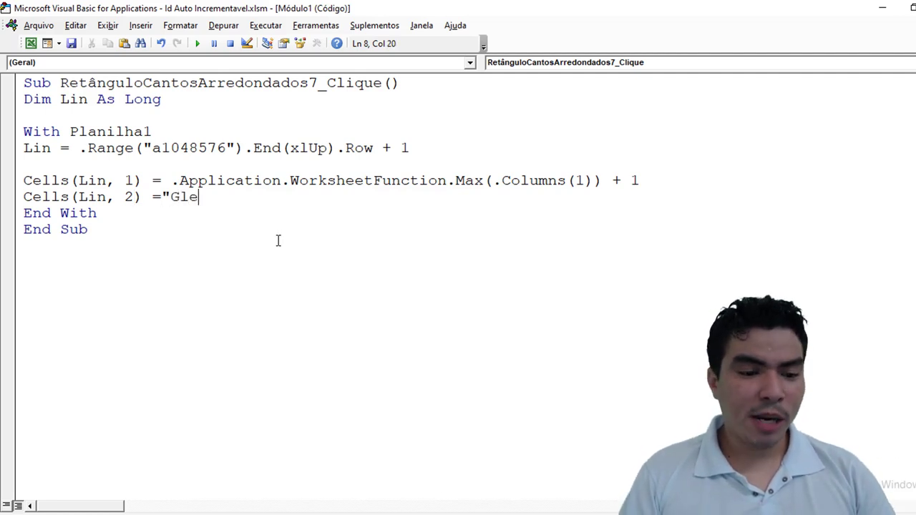
type("dson")
type("\"")
key("Return")
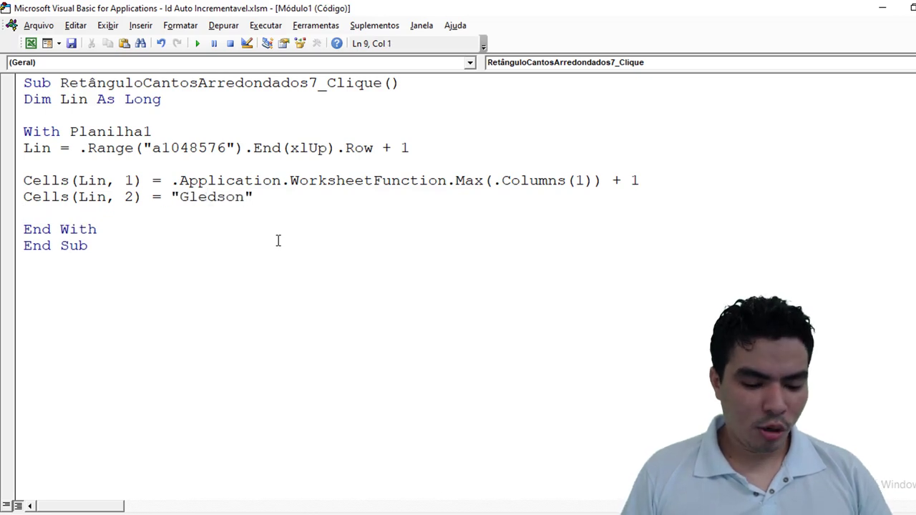
- Add a second line writing the quoted surname into Cells(Lin, 3)
key("ctrl+v")
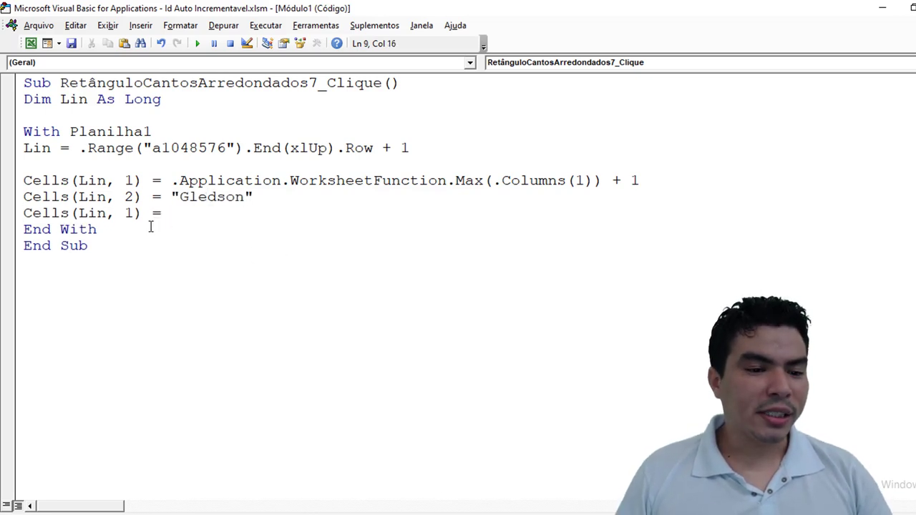
double_click(129, 212)
type("3")
left_click(192, 216)
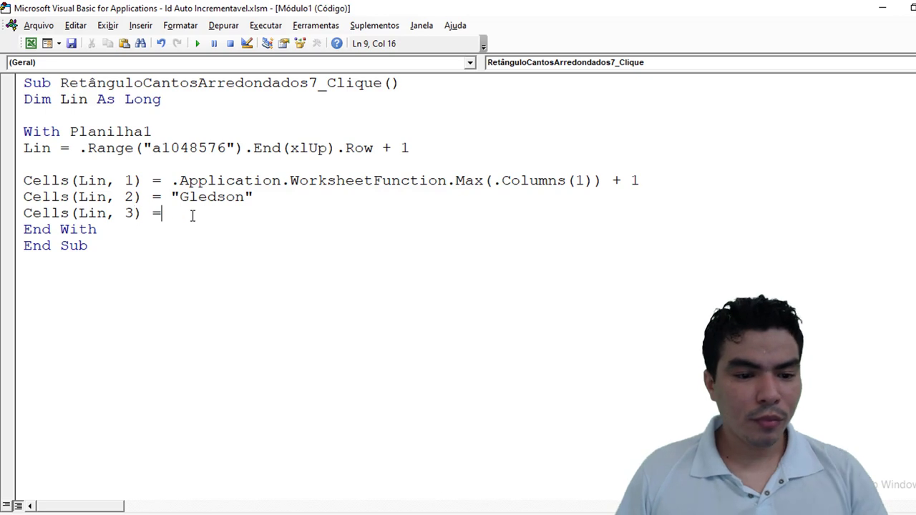
type("\"Pere")
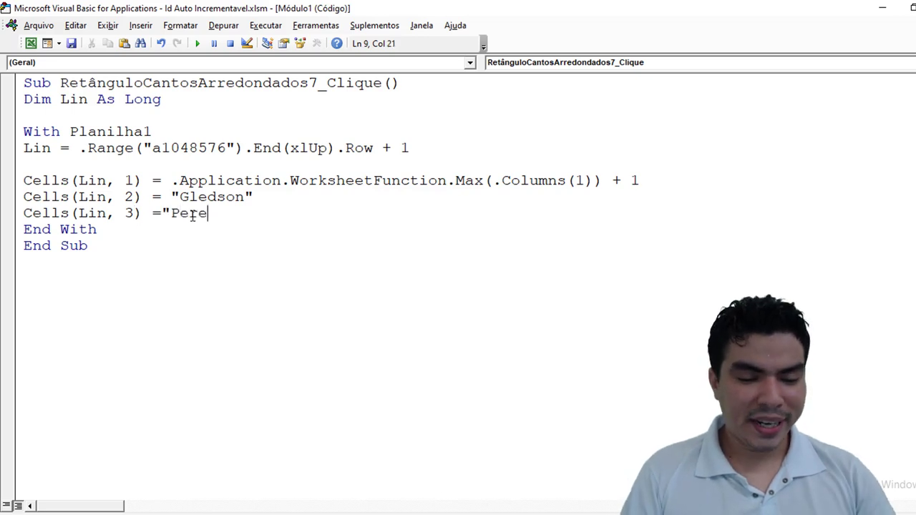
type("ira\"")
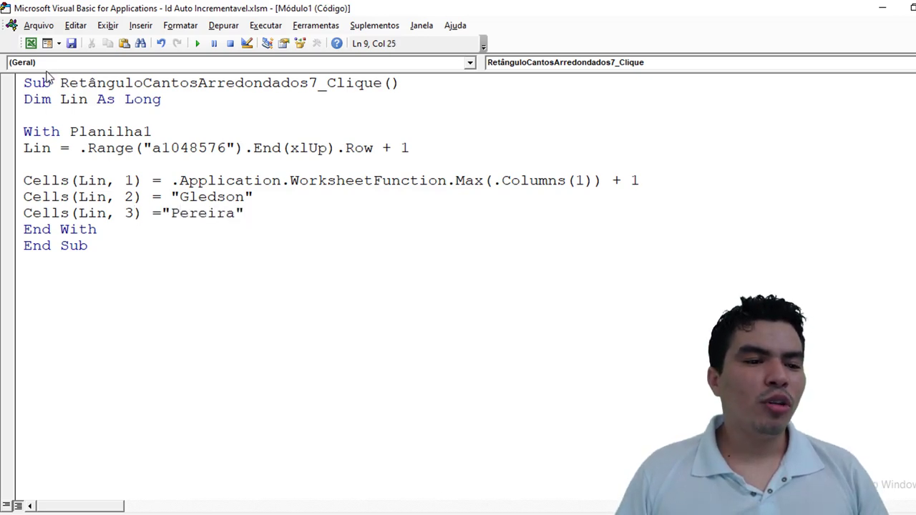
- Run the updated macro four times, filling rows 24–27 with IDs 32–35, first name and surname
left_click(33, 48)
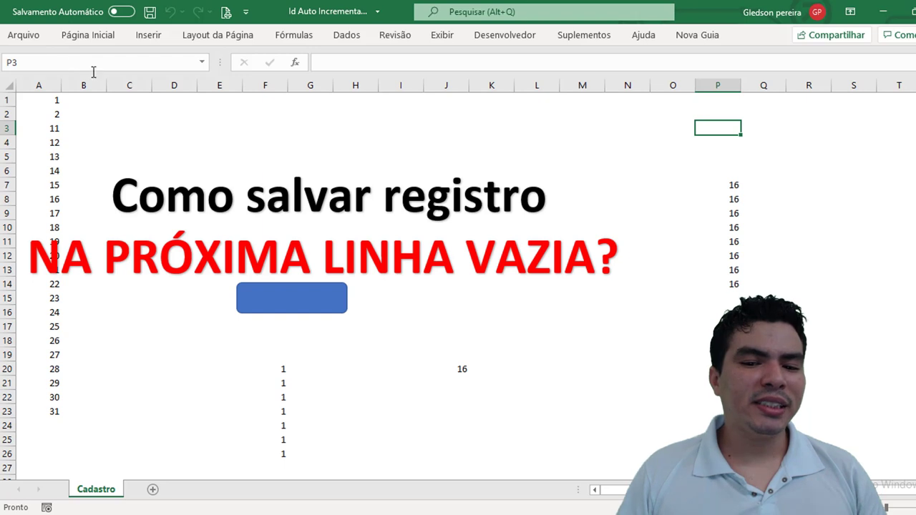
left_click(309, 310)
left_click(334, 306)
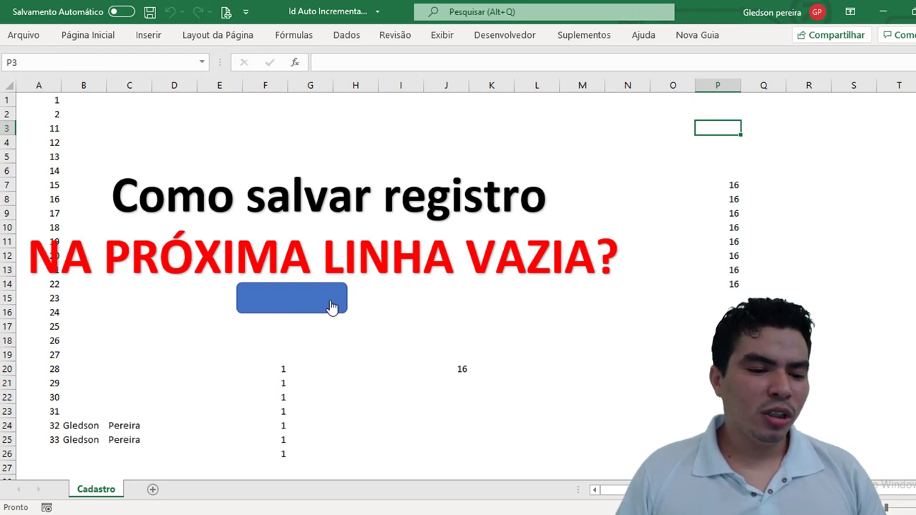
left_click(333, 307)
left_click(332, 308)
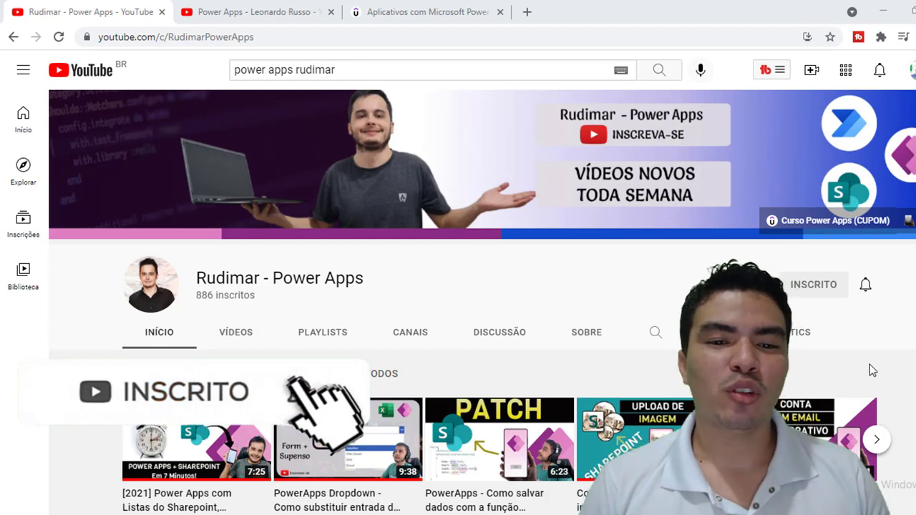
- Switch to the other browser tab showing the second Power Apps channel
left_click(225, 6)
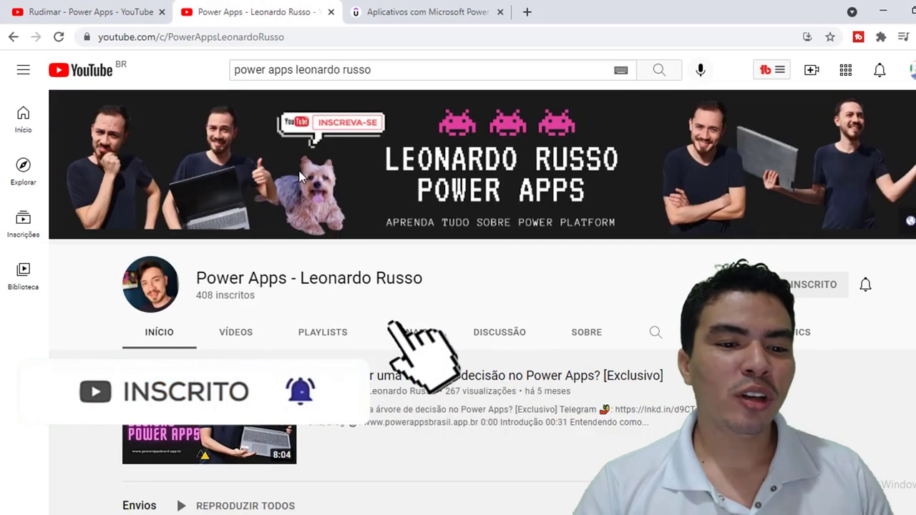